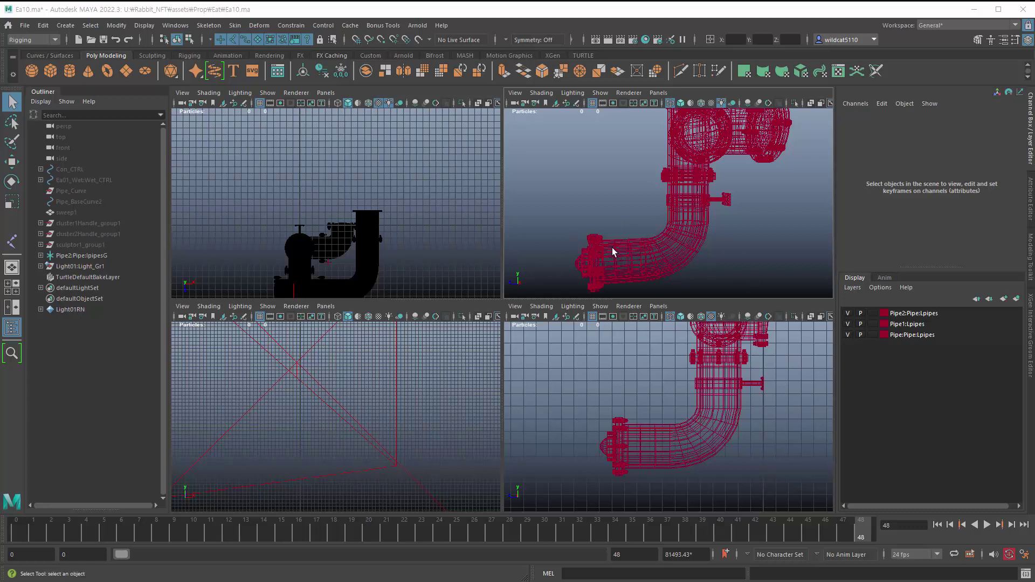
# Step: Keep the Rigging menu set active and open the Skeleton menu
pyautogui.keyDown('alt'); pyautogui.moveTo(582, 241); pyautogui.dragTo(561, 233); pyautogui.keyUp('alt')
pyautogui.click(34, 41)
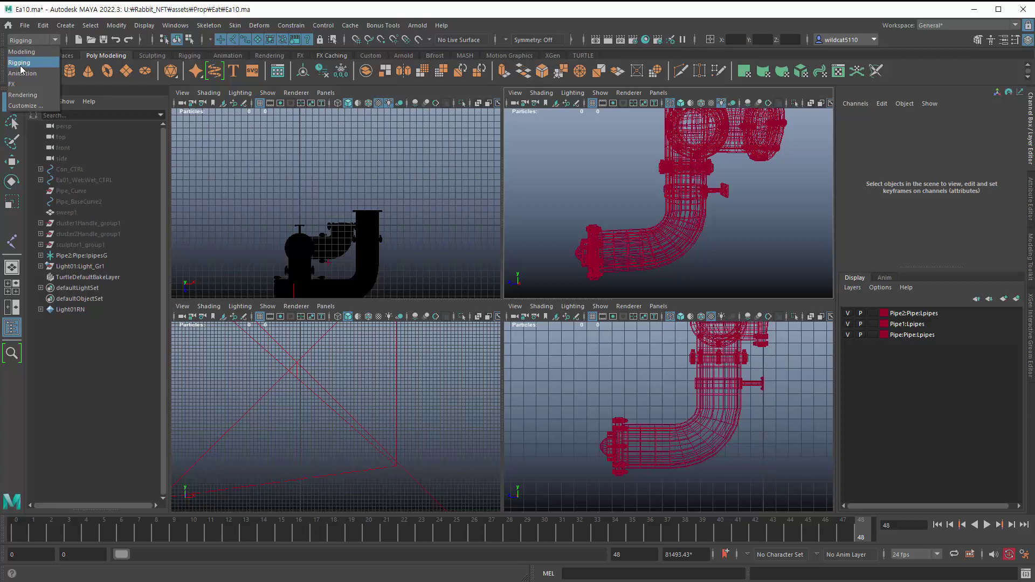
pyautogui.click(21, 63)
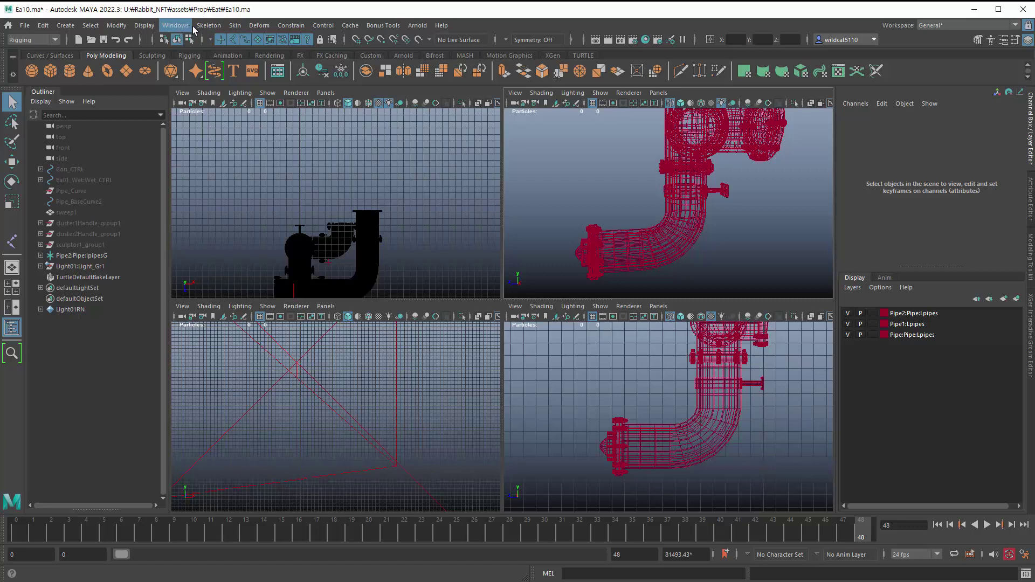
pyautogui.click(210, 26)
pyautogui.moveTo(239, 29)
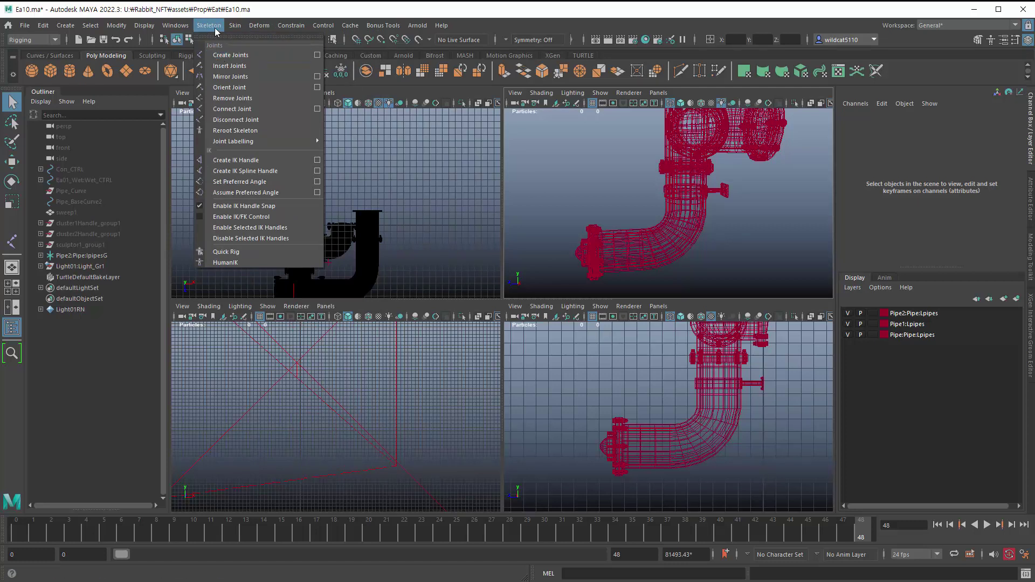
# Step: Activate Create Joints and orbit the enlarged perspective view toward the pipe's top flanges
pyautogui.click(231, 55)
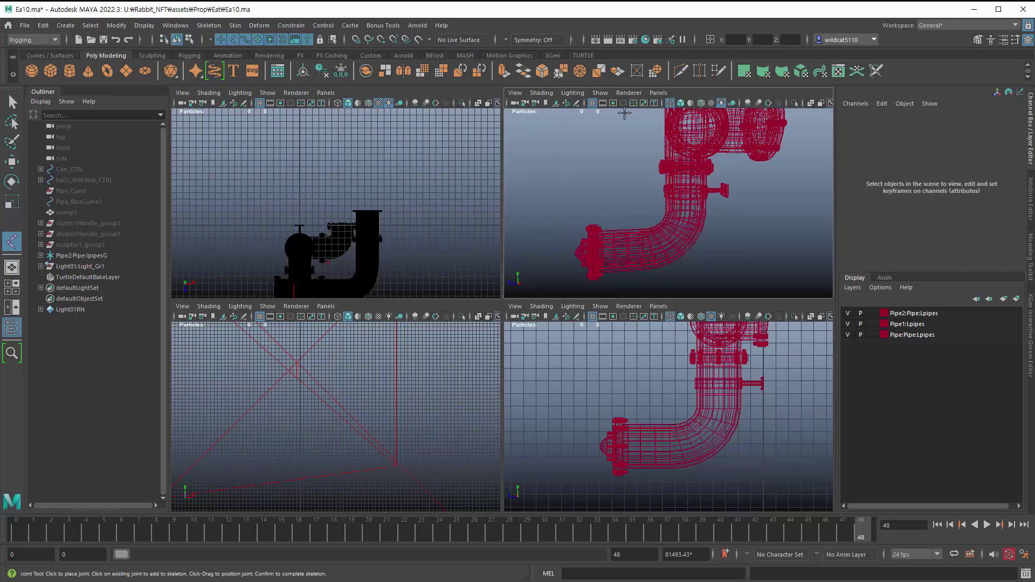
pyautogui.press('space')
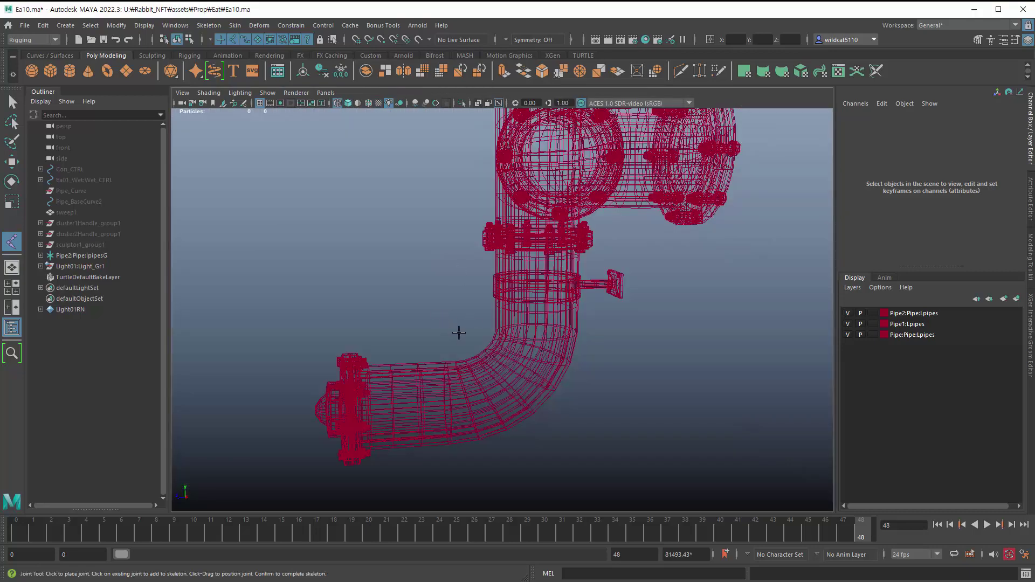
pyautogui.keyDown('alt'); pyautogui.moveTo(409, 303); pyautogui.dragTo(525, 296); pyautogui.keyUp('alt')
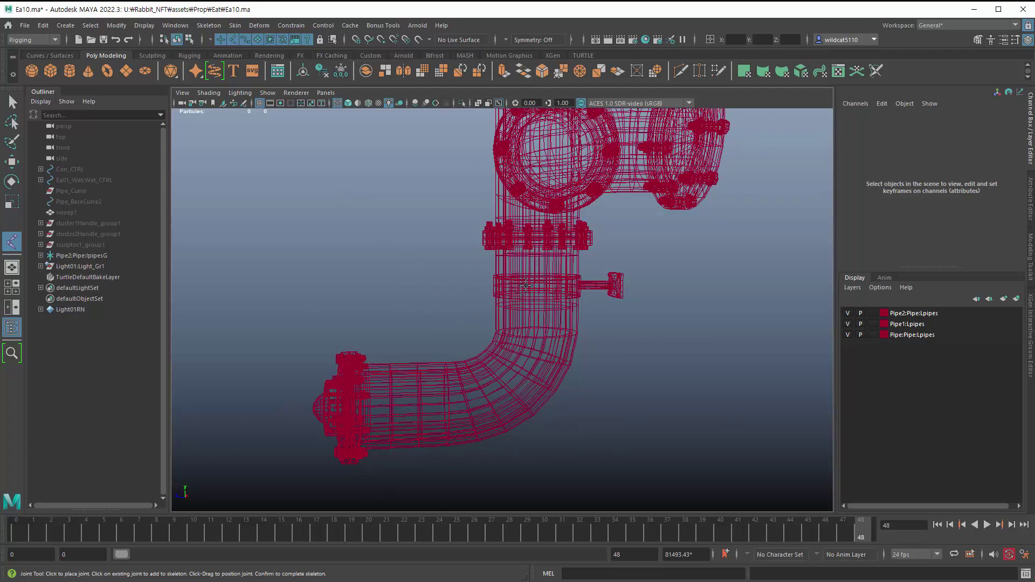
pyautogui.keyDown('alt'); pyautogui.moveTo(394, 396); pyautogui.dragTo(401, 411); pyautogui.keyUp('alt')
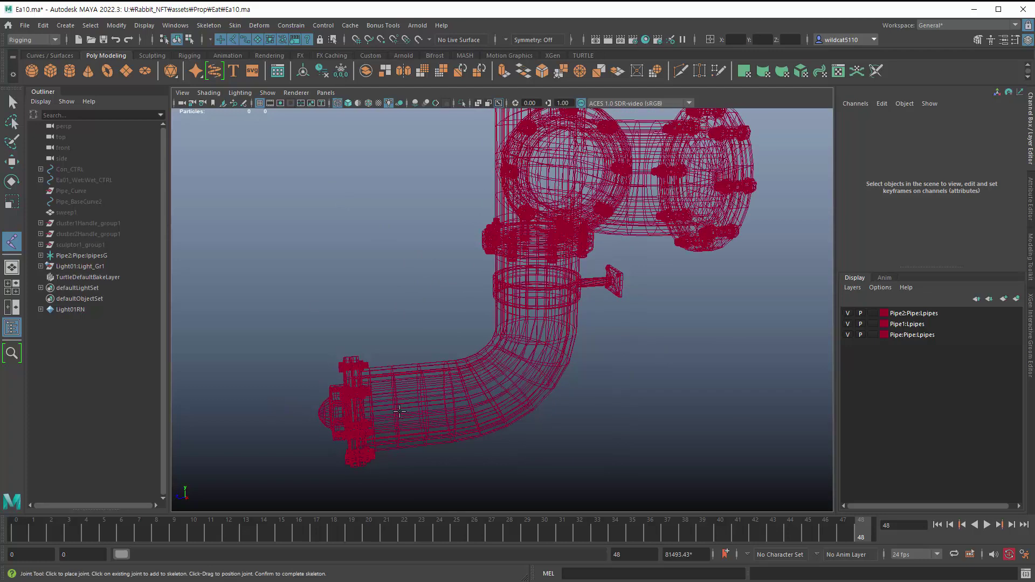
pyautogui.keyDown('alt'); pyautogui.moveTo(473, 367); pyautogui.dragTo(544, 322); pyautogui.keyUp('alt')
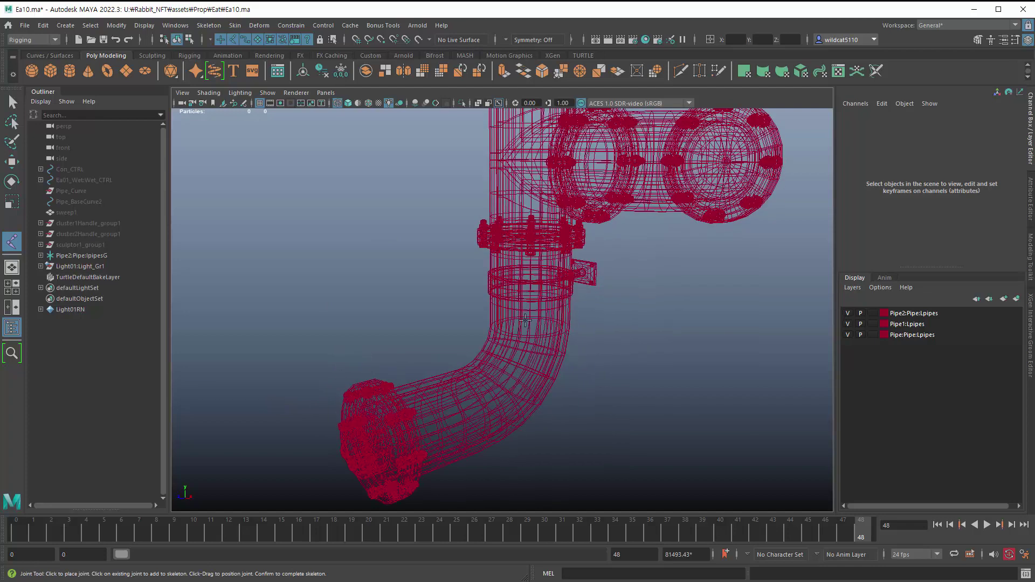
pyautogui.keyDown('alt'); pyautogui.moveTo(487, 342); pyautogui.dragTo(504, 303); pyautogui.keyUp('alt')
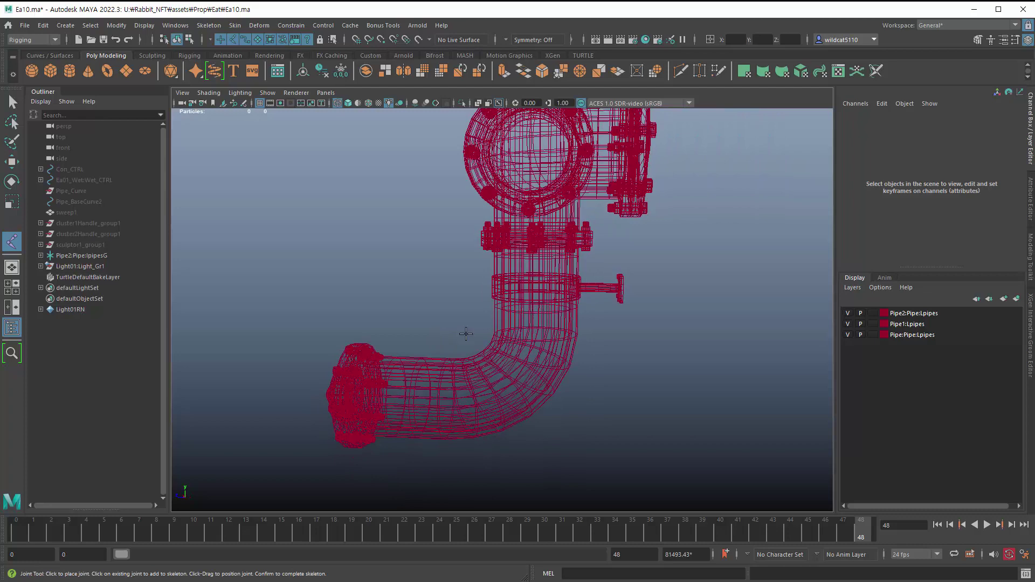
# Step: Toggle panel layouts until the orthographic view of the pipe fills the workspace
pyautogui.press('space')
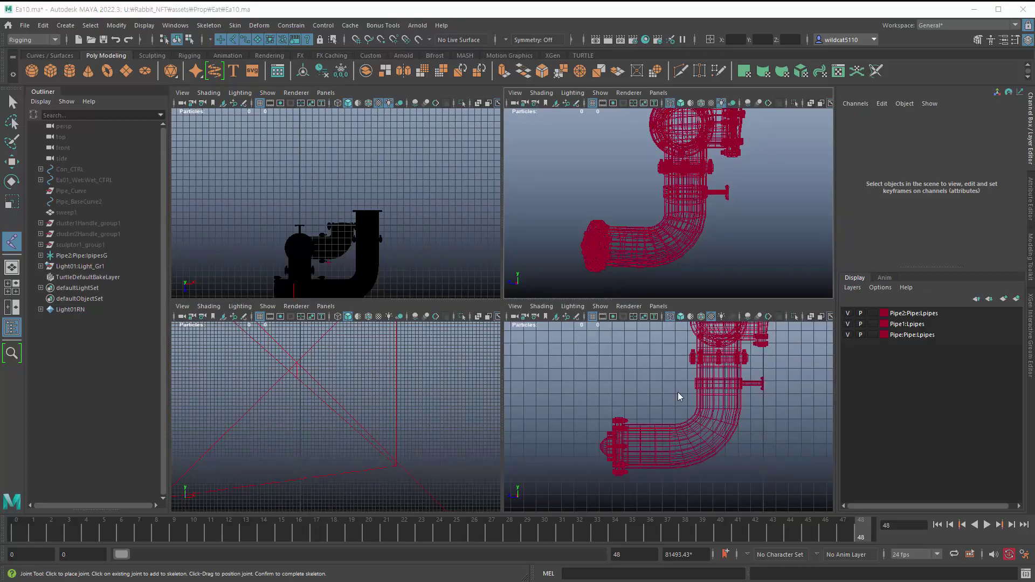
pyautogui.press('space')
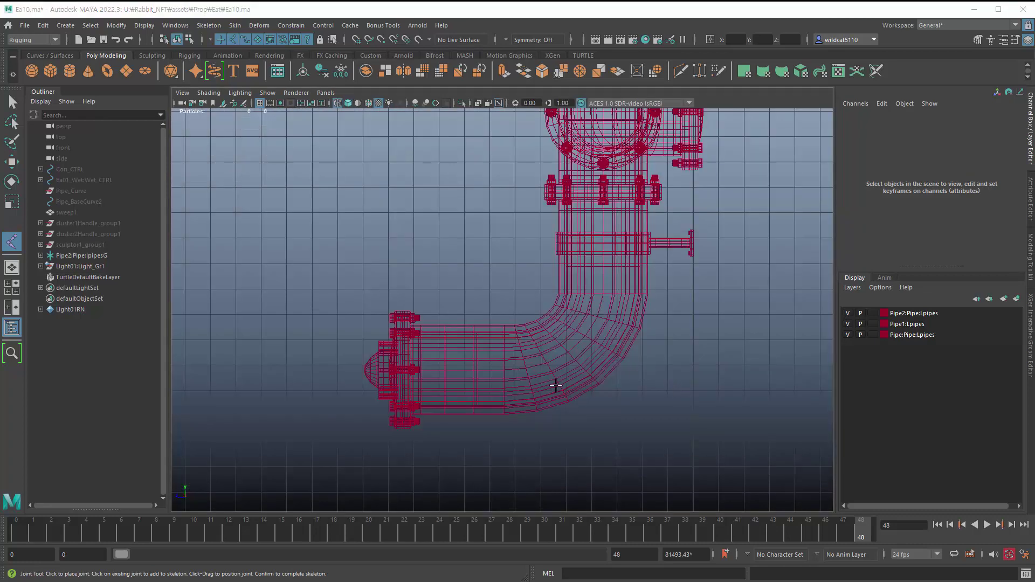
pyautogui.press('space')
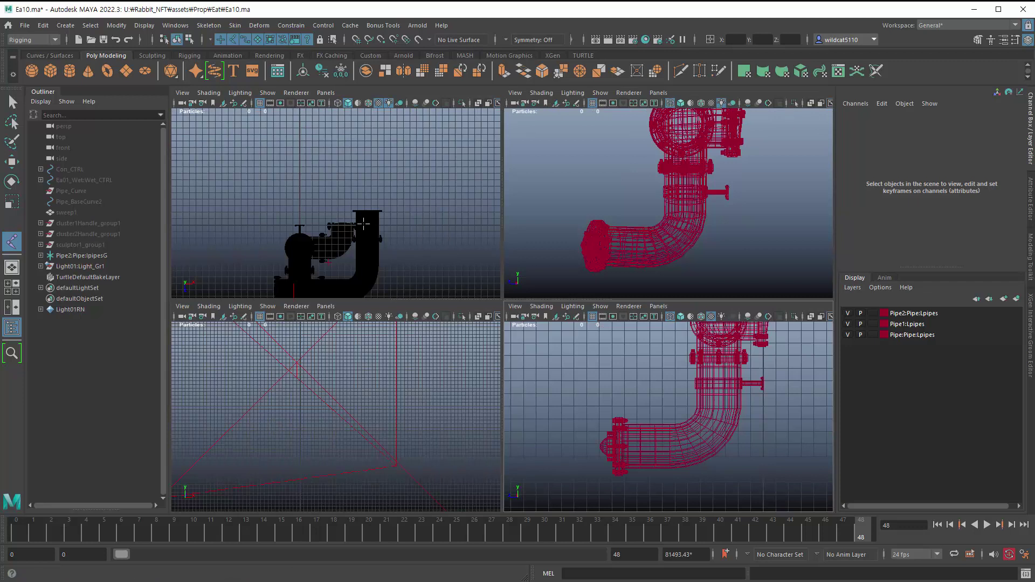
pyautogui.press('space')
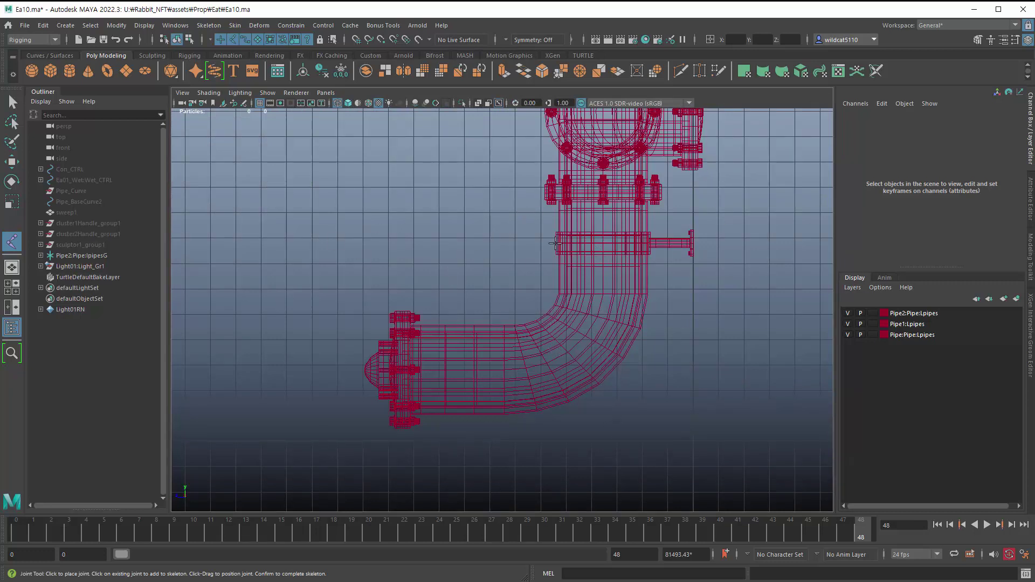
pyautogui.press('space')
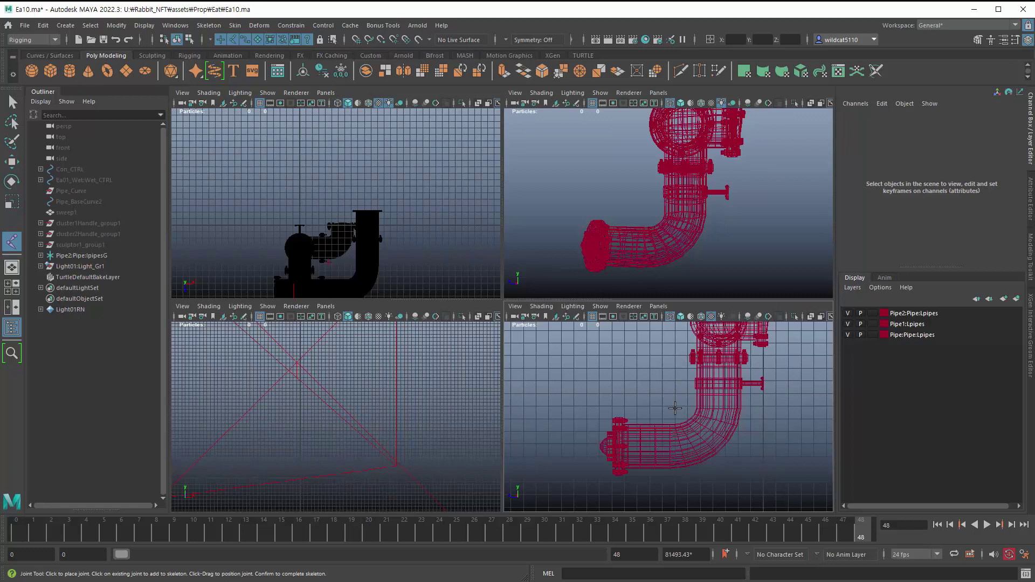
pyautogui.press('space')
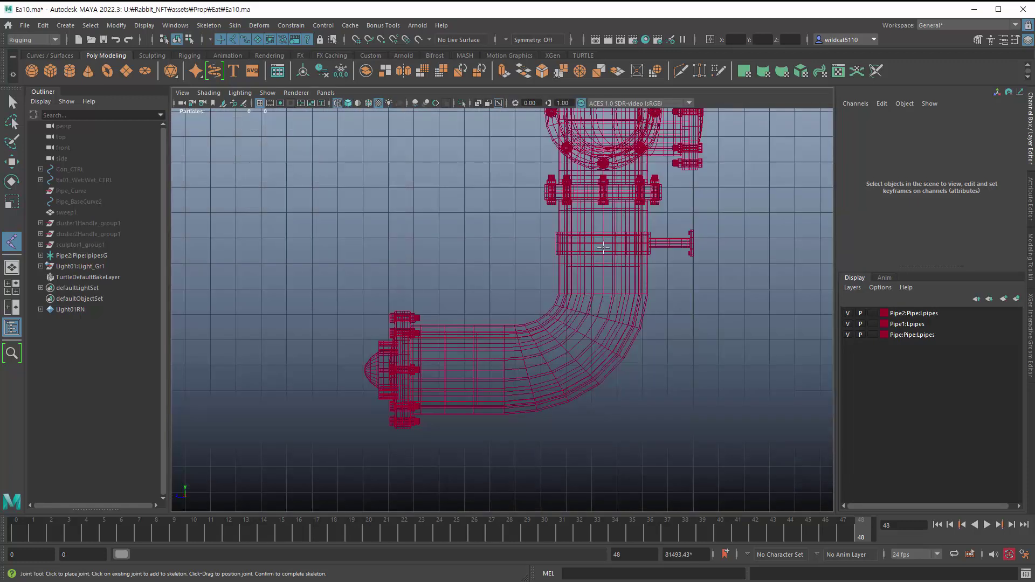
# Step: Place joint6 in the upper straight section, joint7 at the bend start, joint8 around the bend
pyautogui.click(603, 247)
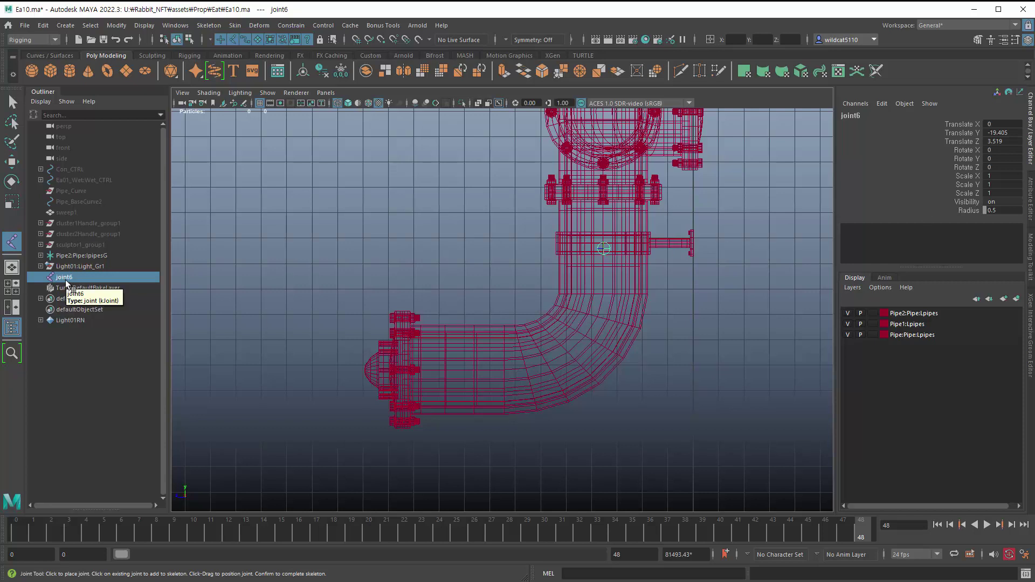
pyautogui.click(598, 320)
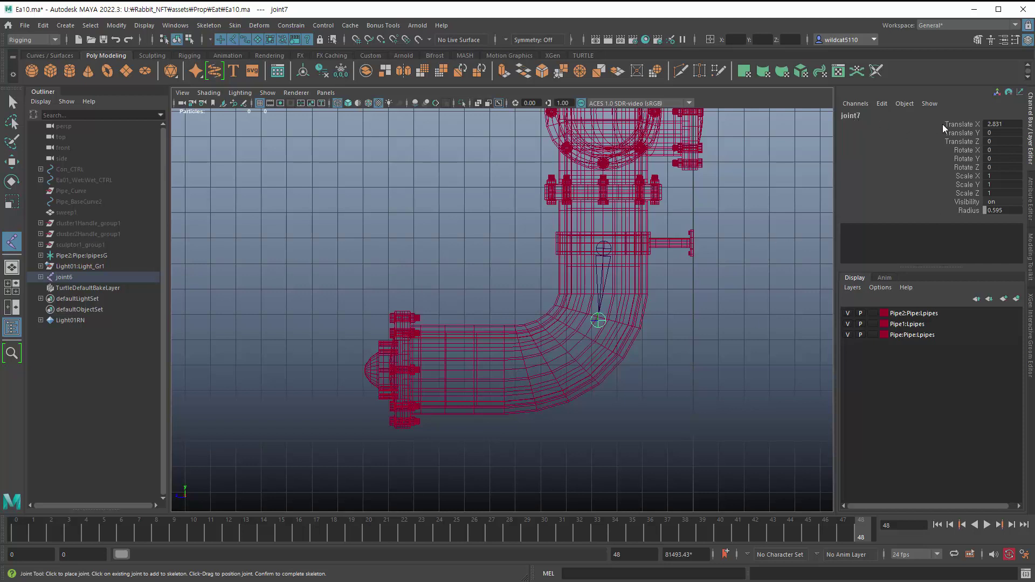
pyautogui.click(40, 276)
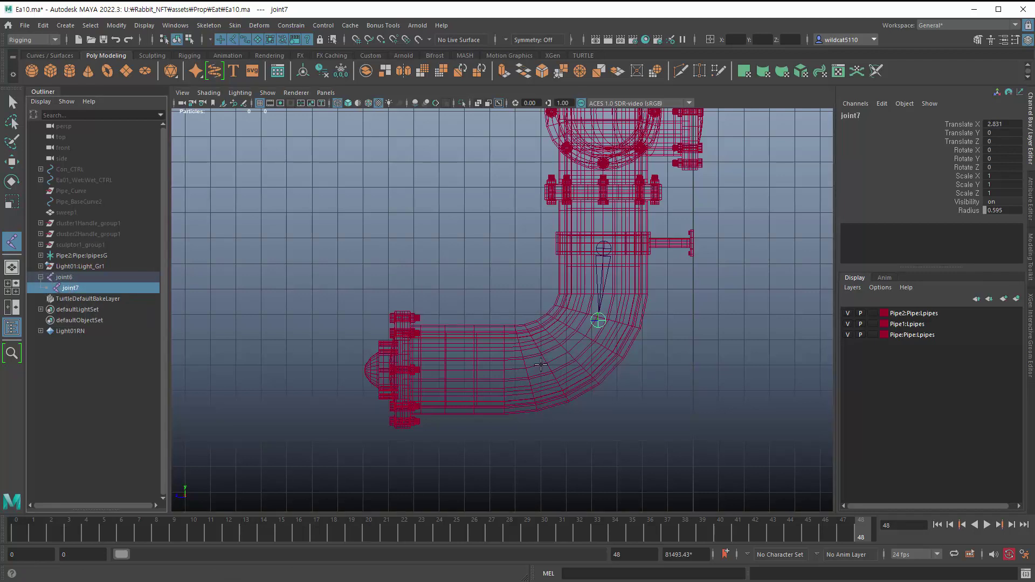
pyautogui.click(539, 365)
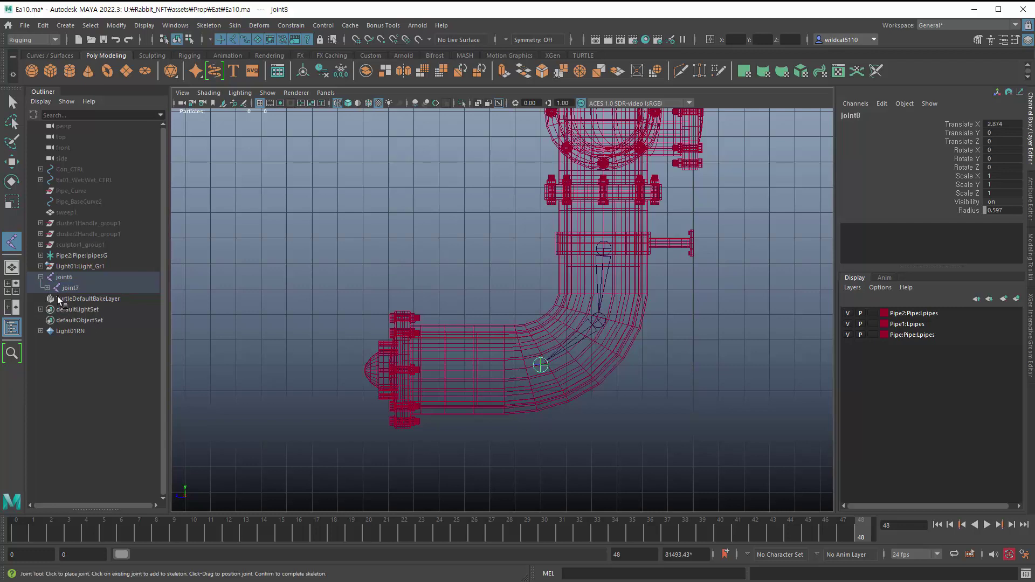
pyautogui.click(48, 287)
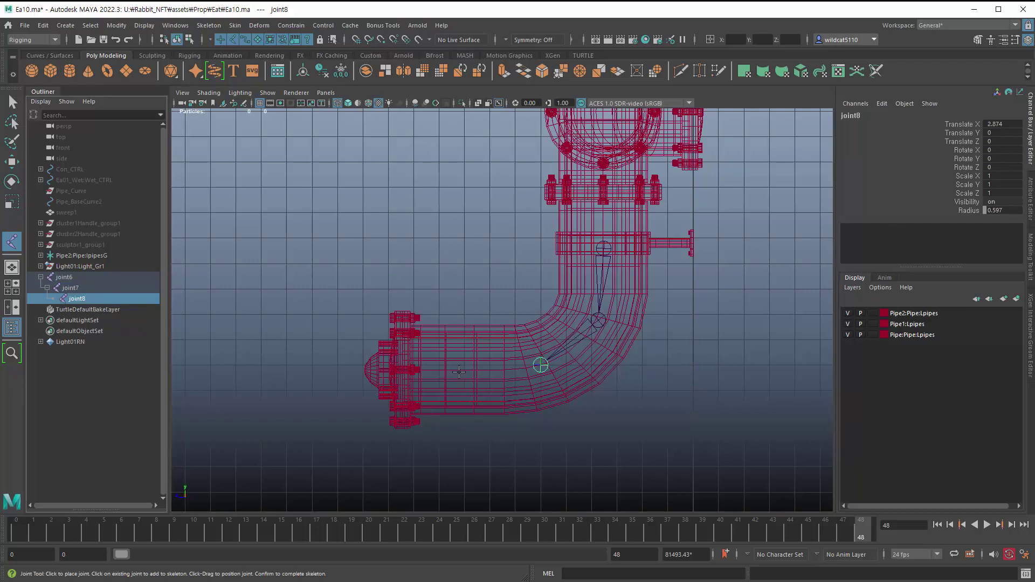
# Step: Place joint9 on the lower run and joint10 at the flanged end, then frame the chain
pyautogui.moveTo(462, 372); pyautogui.dragTo(464, 371)
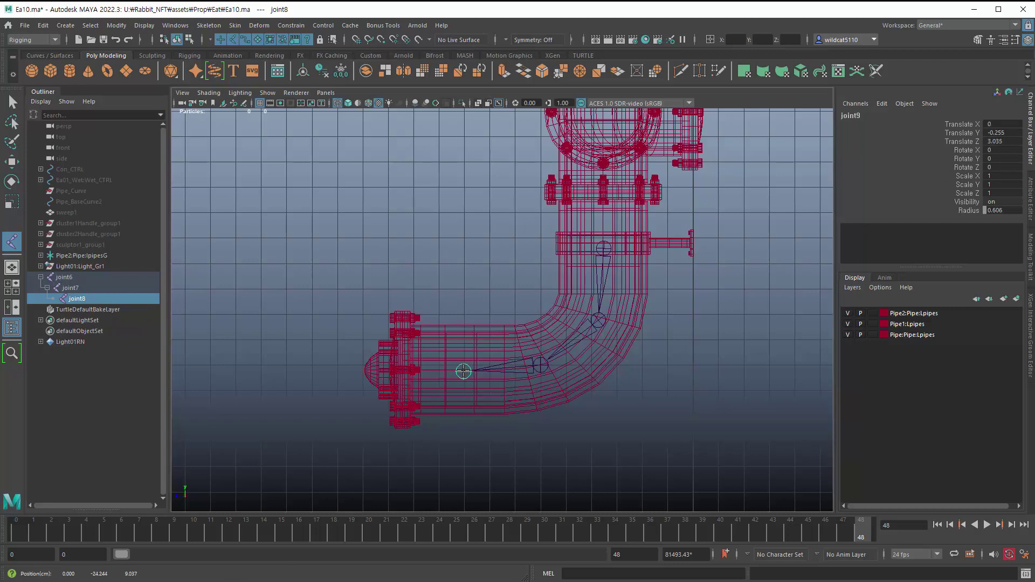
pyautogui.click(389, 366)
pyautogui.moveTo(389, 366); pyautogui.dragTo(388, 370)
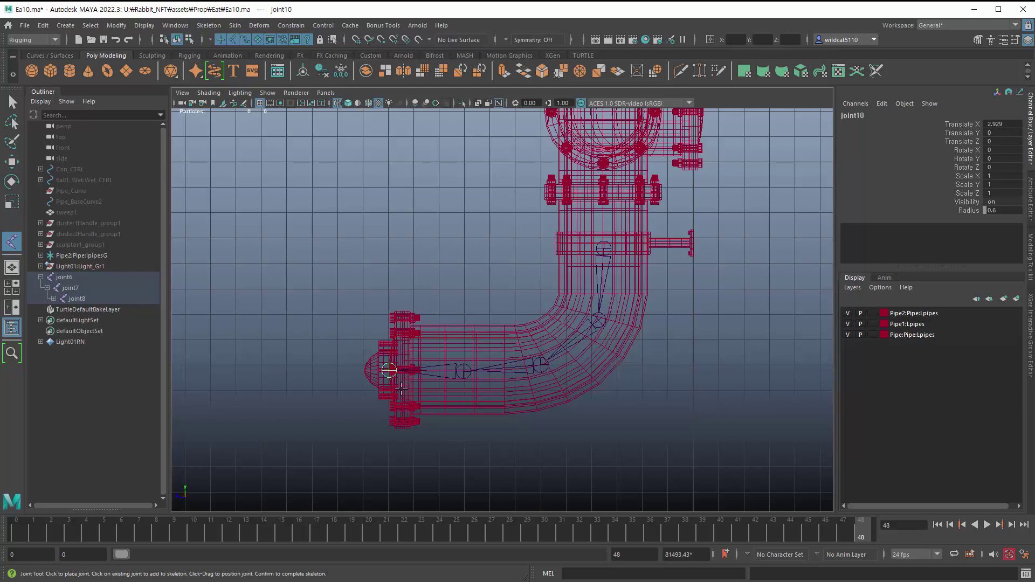
pyautogui.press('q')
pyautogui.keyDown('alt'); pyautogui.moveTo(299, 398); pyautogui.dragTo(512, 437, button='right'); pyautogui.keyUp('alt')
pyautogui.keyDown('alt'); pyautogui.moveTo(484, 455); pyautogui.dragTo(470, 435, button='middle'); pyautogui.keyUp('alt')
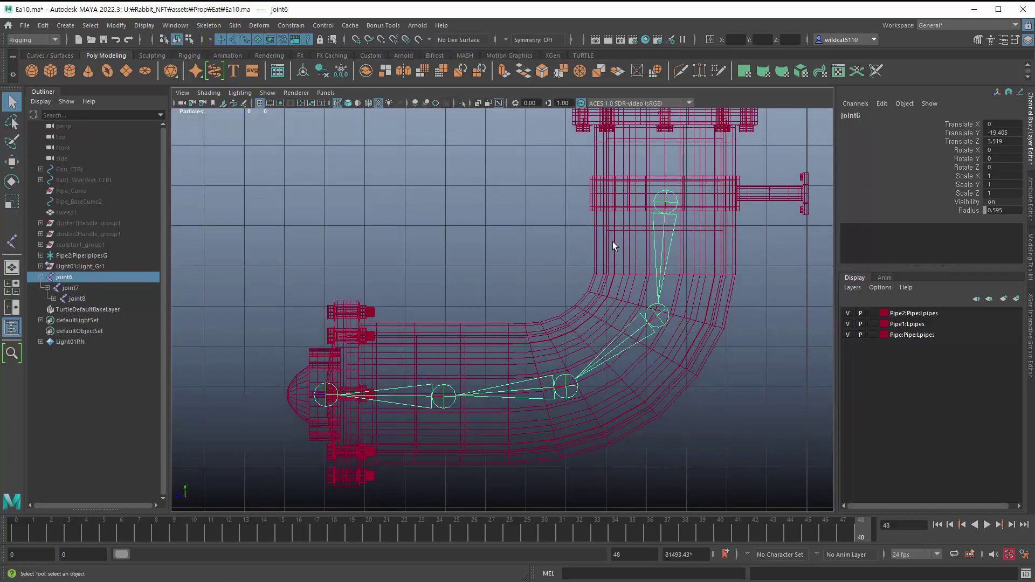
# Step: Expand joint8 and joint9 in the Outliner and select each joint from joint10 up to joint6
pyautogui.click(54, 299)
pyautogui.click(60, 309)
pyautogui.click(82, 321)
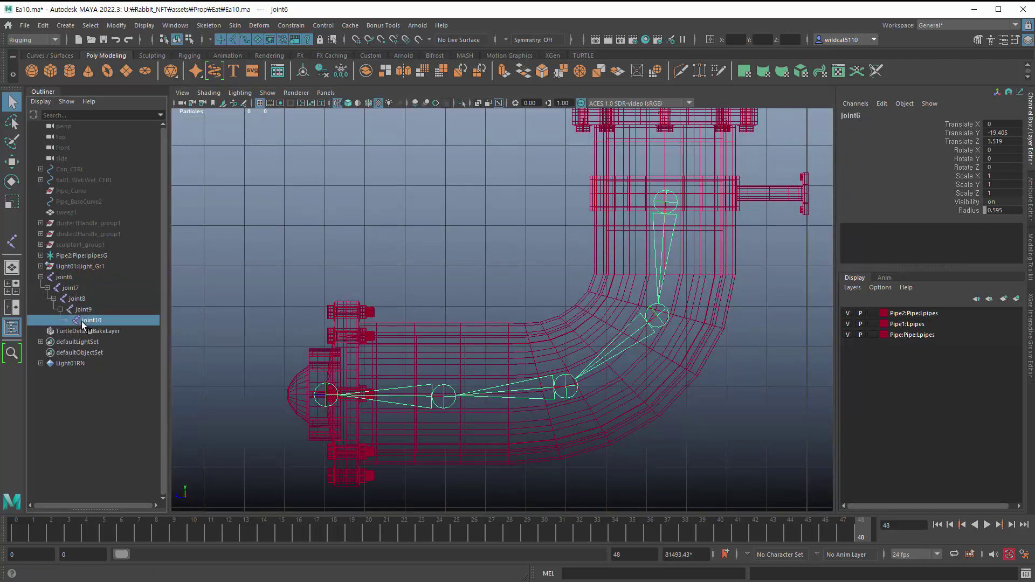
pyautogui.click(96, 311)
pyautogui.click(77, 298)
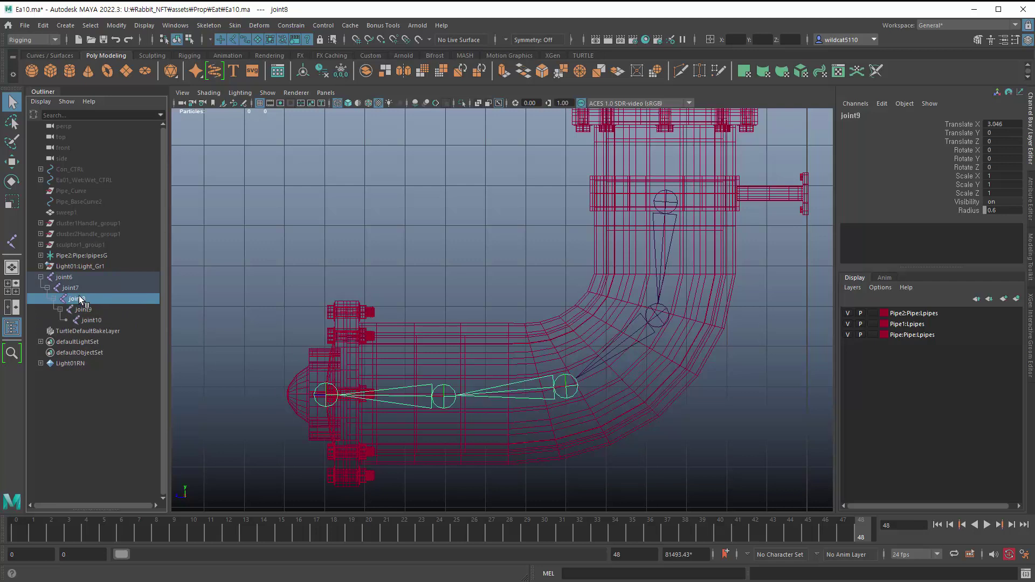
pyautogui.click(70, 288)
pyautogui.click(67, 279)
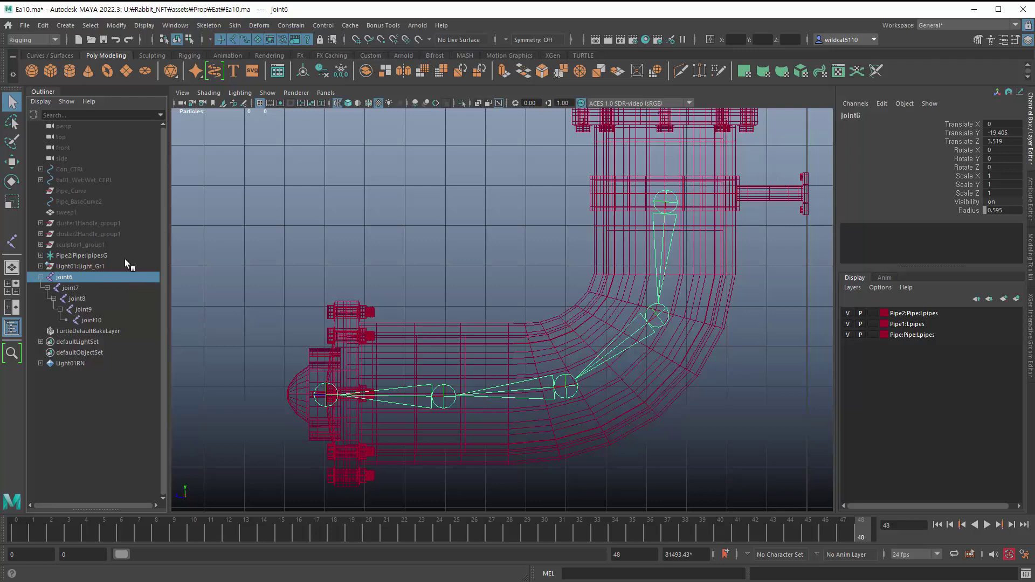
pyautogui.click(74, 292)
pyautogui.click(90, 300)
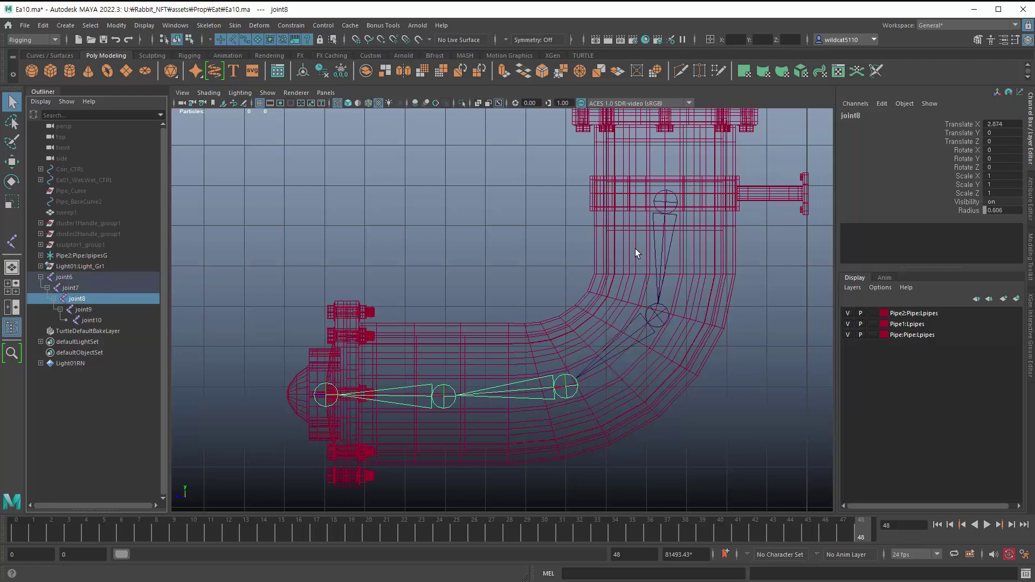
# Step: Test-move root joint6 to confirm the chain follows, then undo the move
pyautogui.press('Up')
pyautogui.press('Up')
pyautogui.press('w')
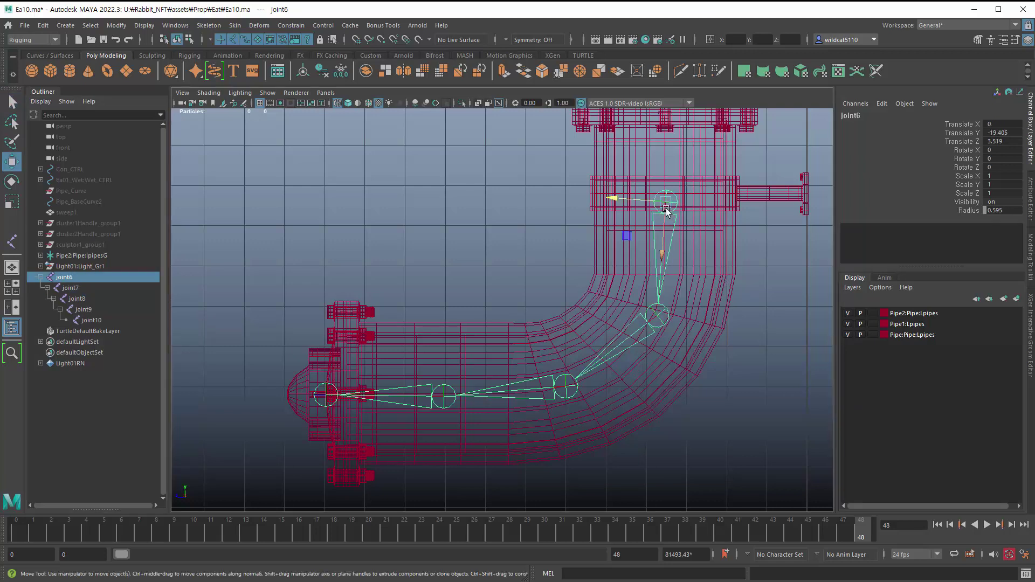
pyautogui.moveTo(667, 210); pyautogui.dragTo(659, 209)
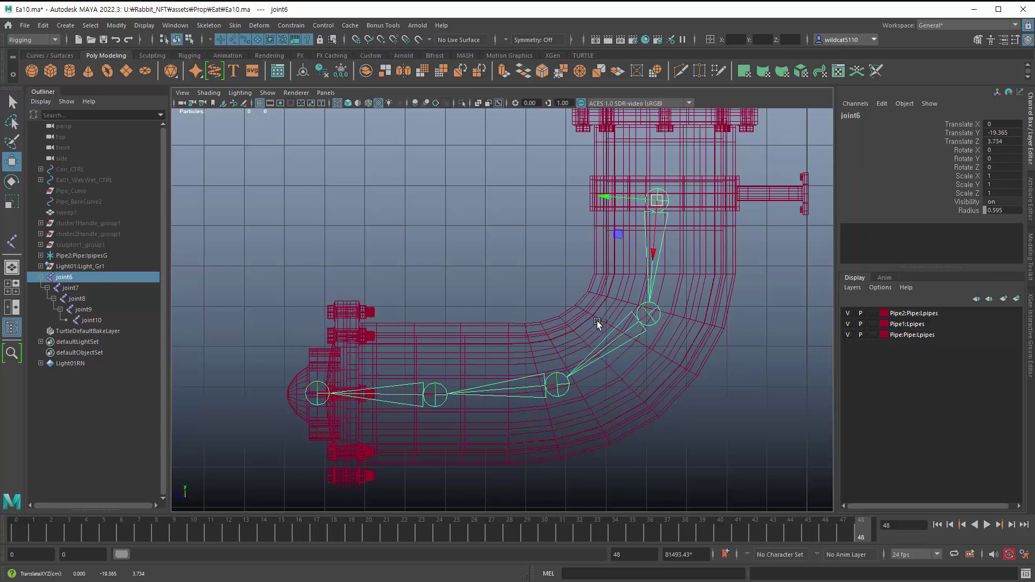
pyautogui.hotkey('ctrl', 'z')
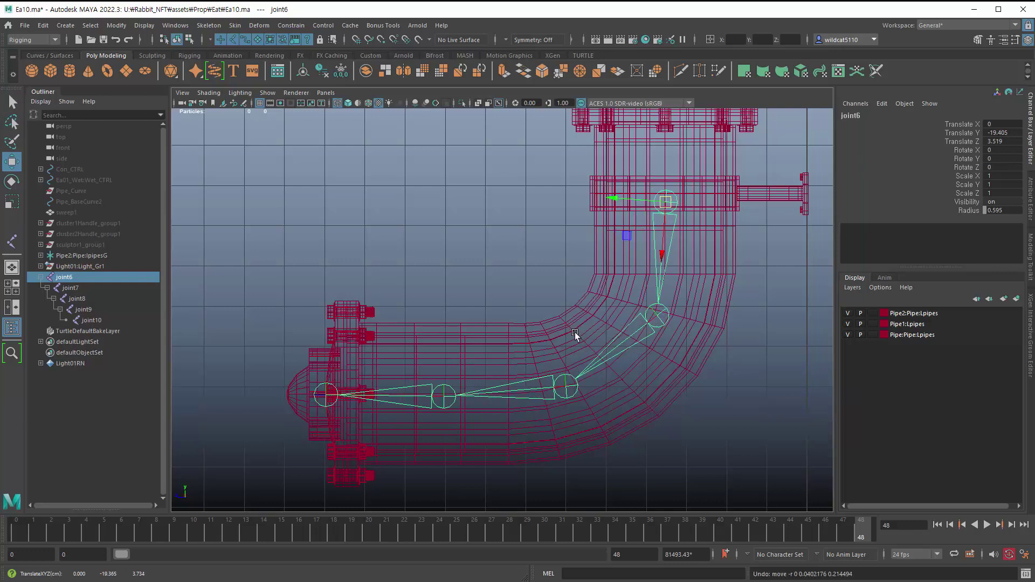
# Step: Select the bent pipe mesh and add root joint6 to the selection
pyautogui.click(533, 331)
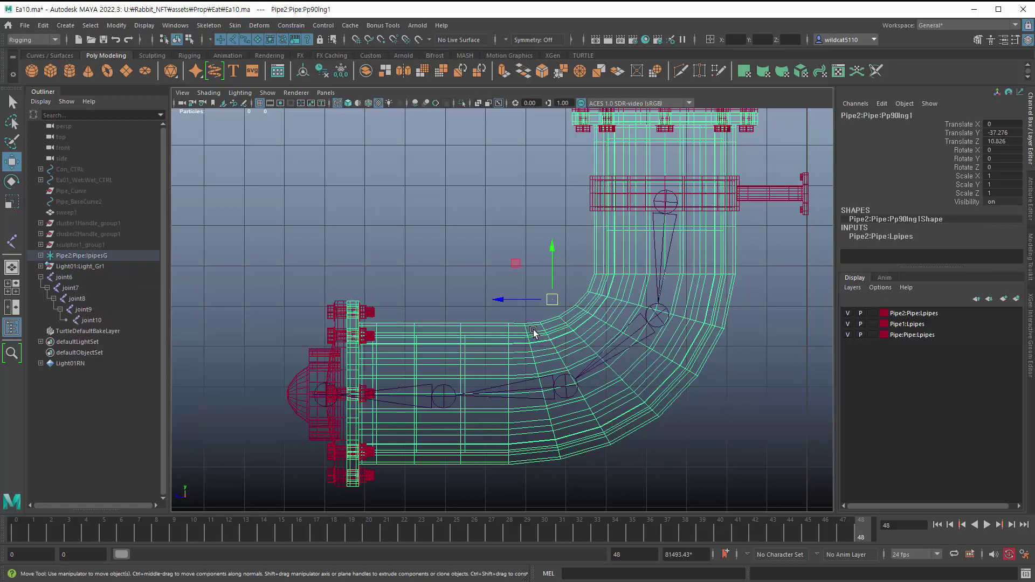
pyautogui.keyDown('alt'); pyautogui.moveTo(522, 347); pyautogui.dragTo(602, 283, button='right'); pyautogui.keyUp('alt')
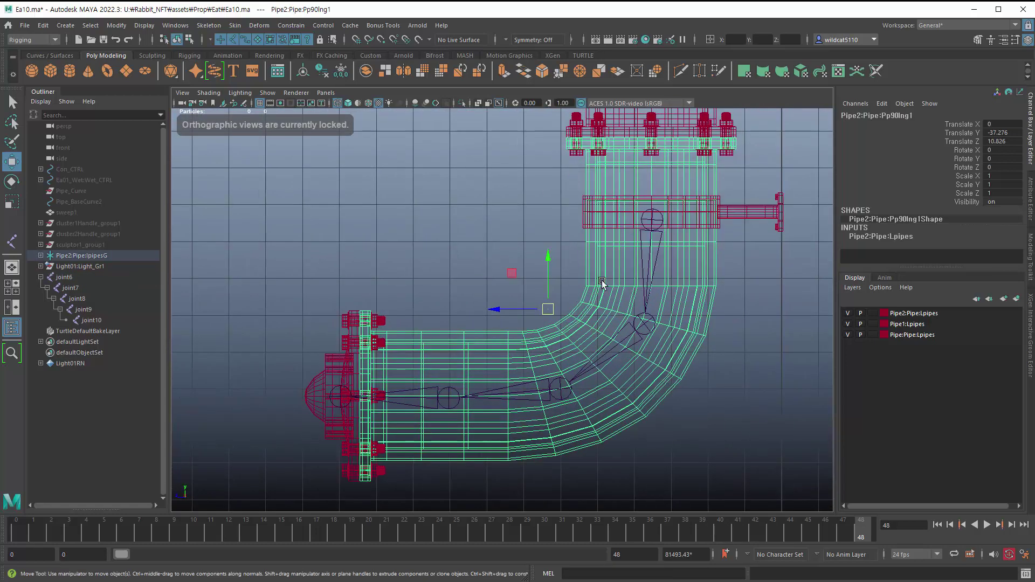
pyautogui.click(633, 249)
pyautogui.click(578, 323)
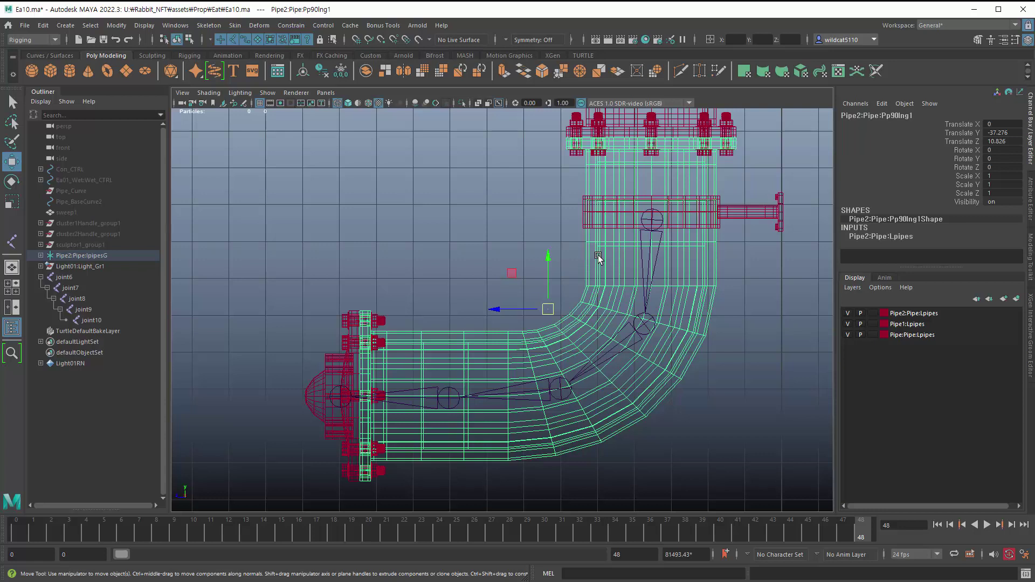
pyautogui.click(652, 228)
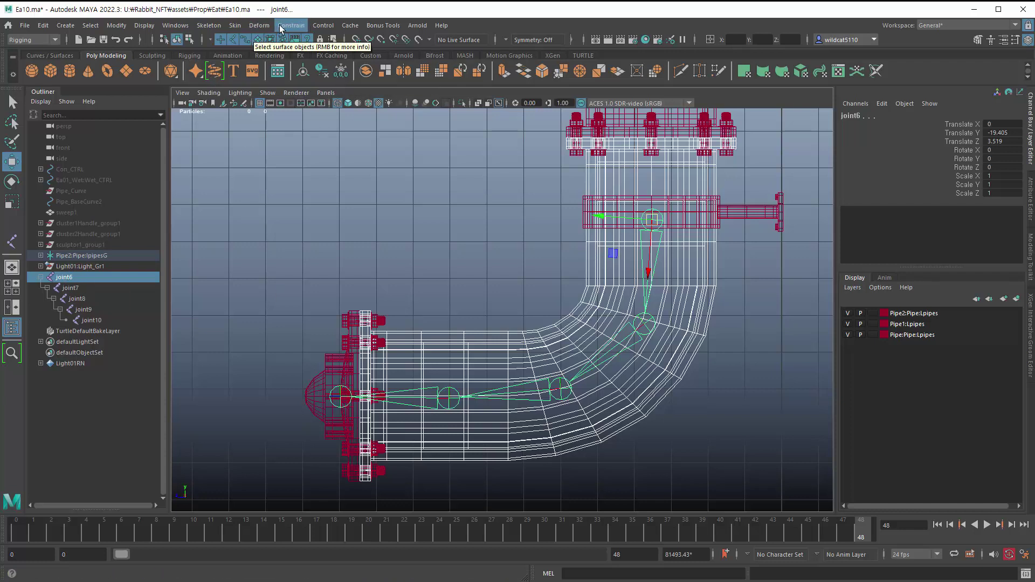
# Step: Smooth-bind the pipe to the joint6 chain using reset default Bind Skin options
pyautogui.click(236, 26)
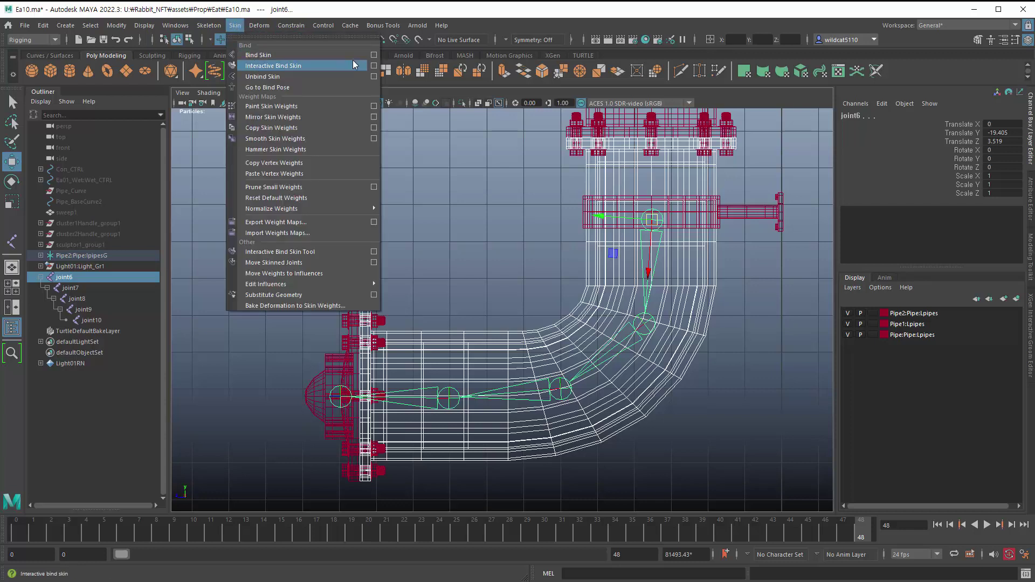
pyautogui.click(373, 55)
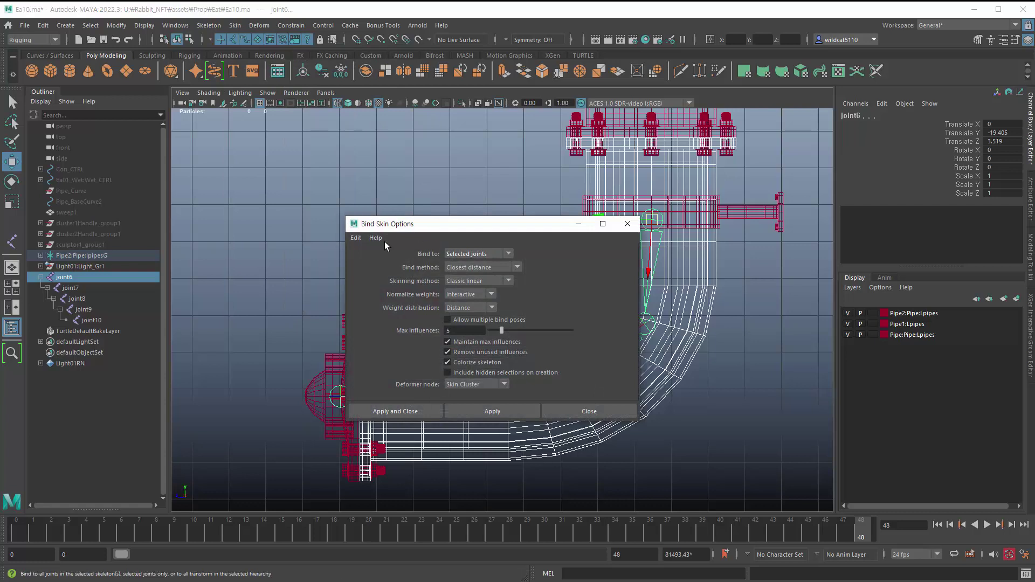
pyautogui.click(356, 238)
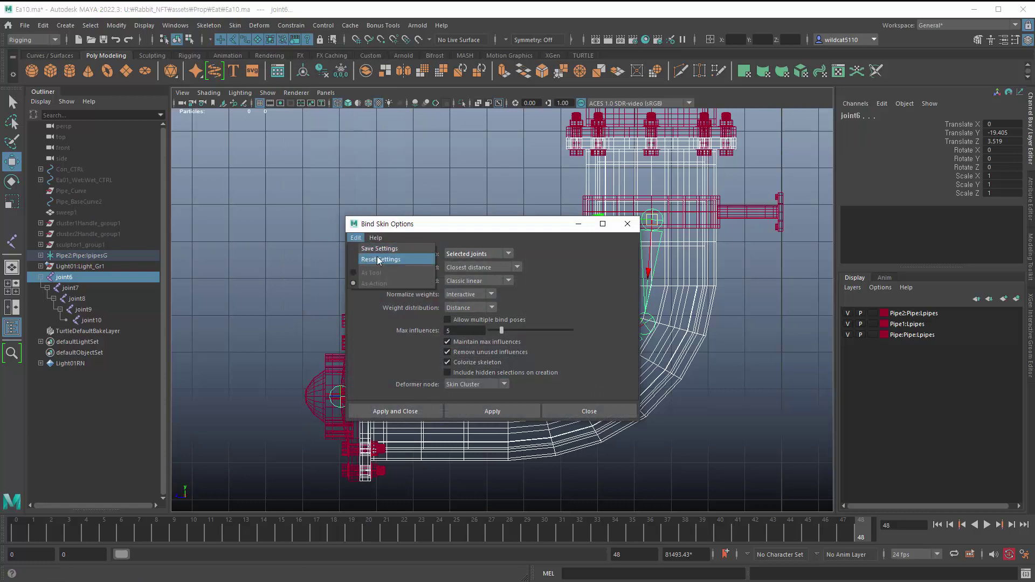
pyautogui.click(376, 259)
pyautogui.moveTo(412, 230); pyautogui.dragTo(217, 60)
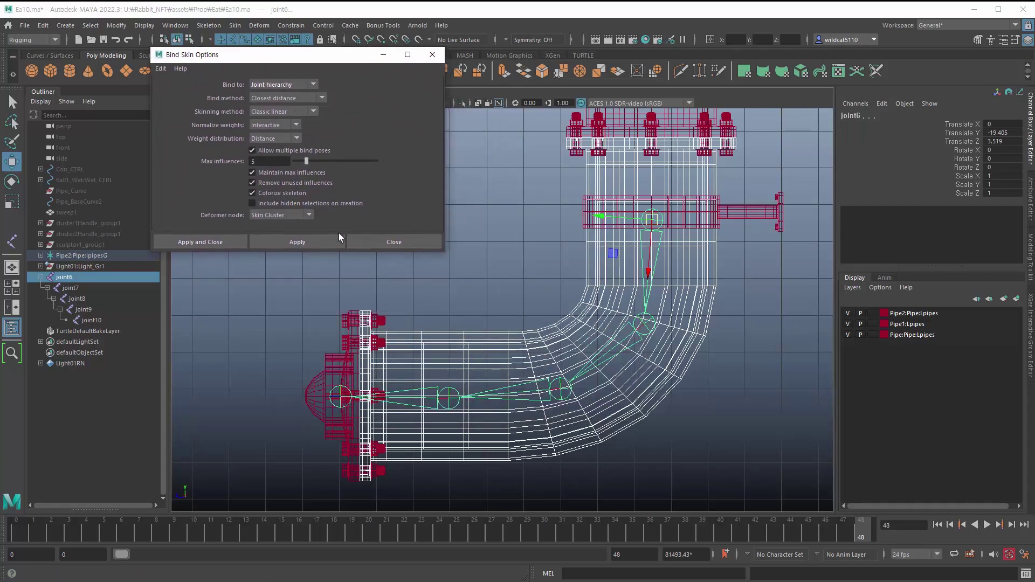
pyautogui.click(293, 244)
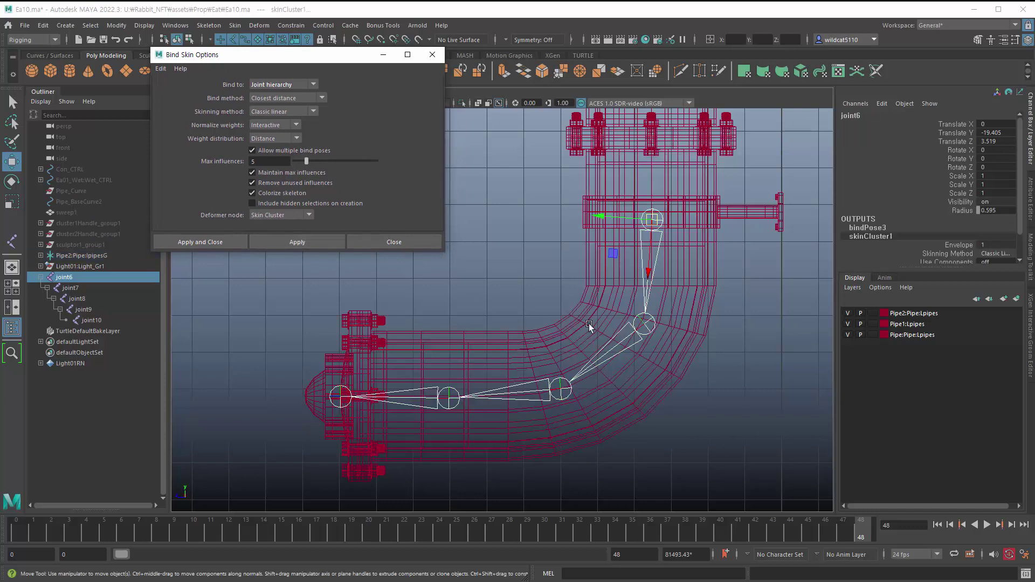
pyautogui.click(389, 242)
pyautogui.click(507, 305)
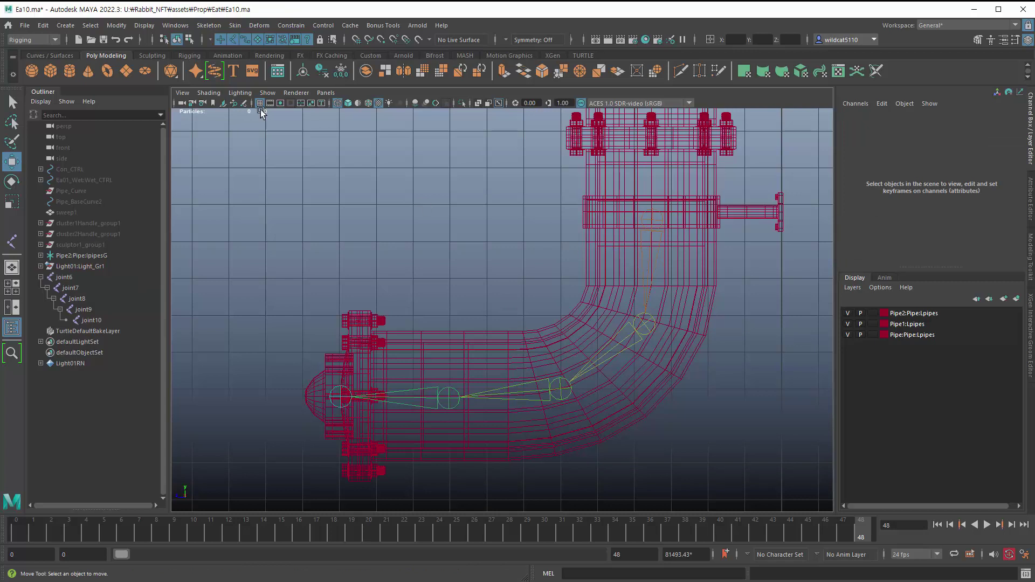
# Step: Reopen the Bind Skin options to check the settings, then close them
pyautogui.click(235, 25)
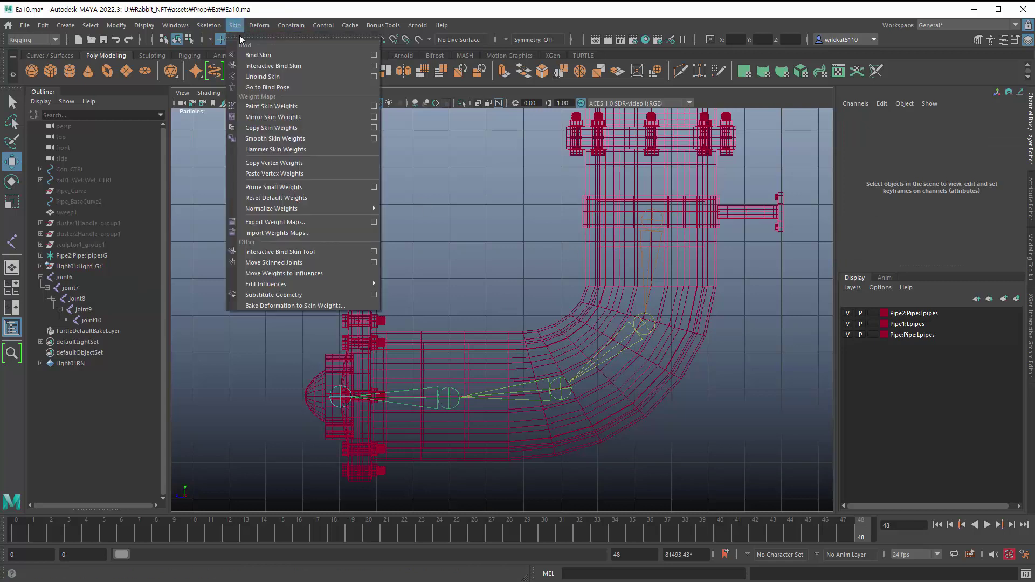
pyautogui.click(374, 56)
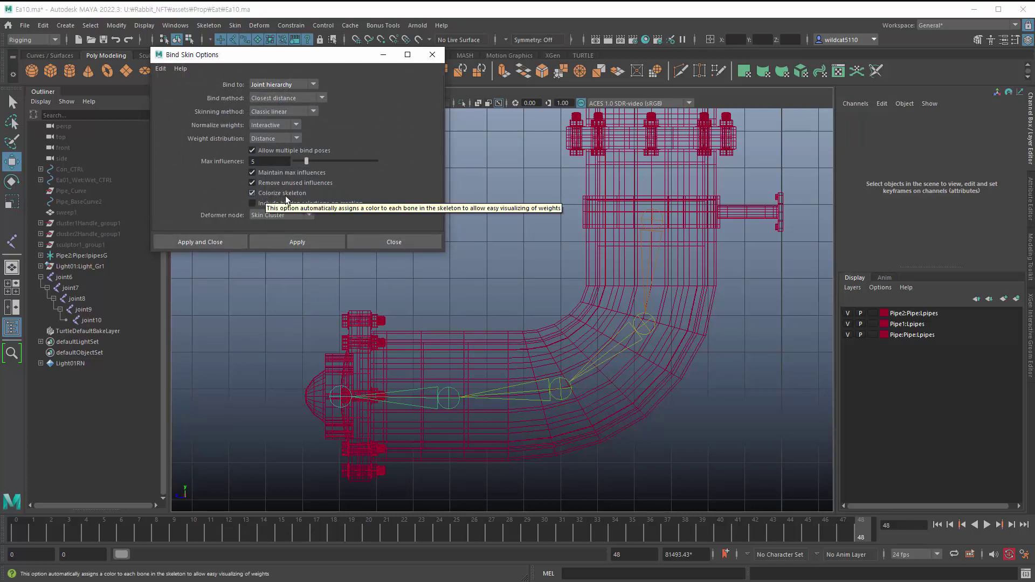
pyautogui.click(164, 69)
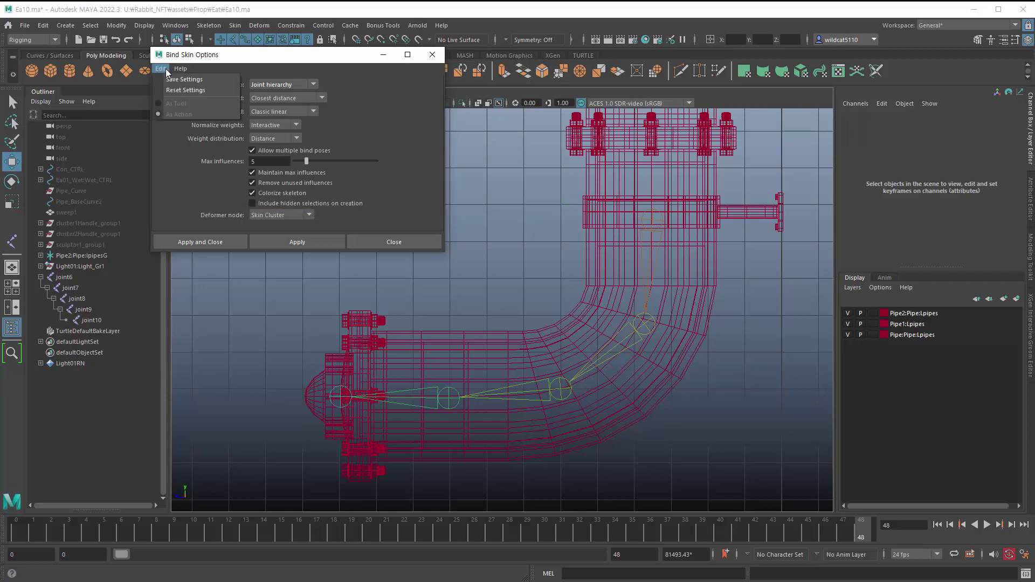
pyautogui.click(254, 199)
pyautogui.click(371, 240)
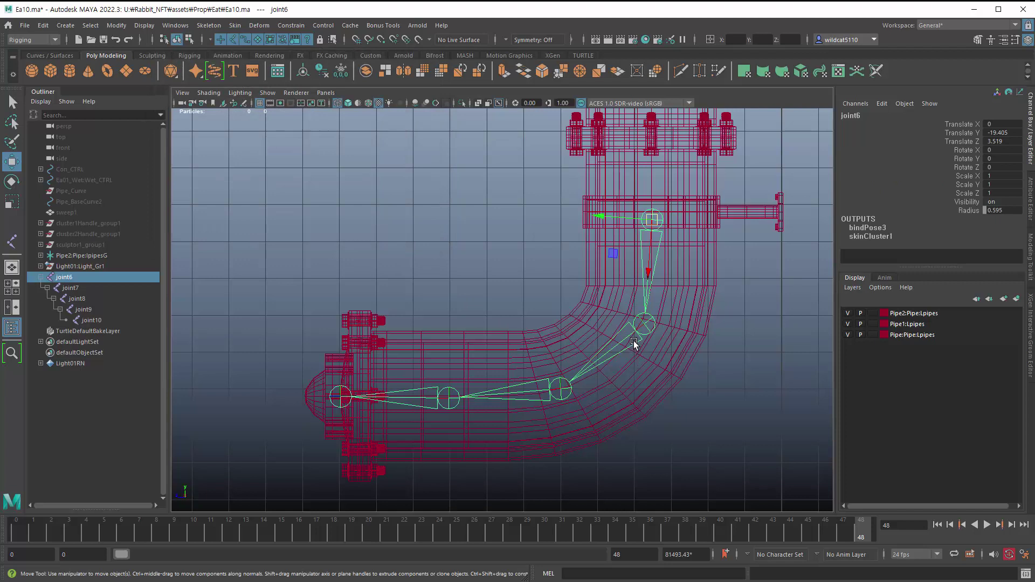
# Step: Rotate joint6 to bend the pipe, undo it, and switch to shaded display
pyautogui.press('e')
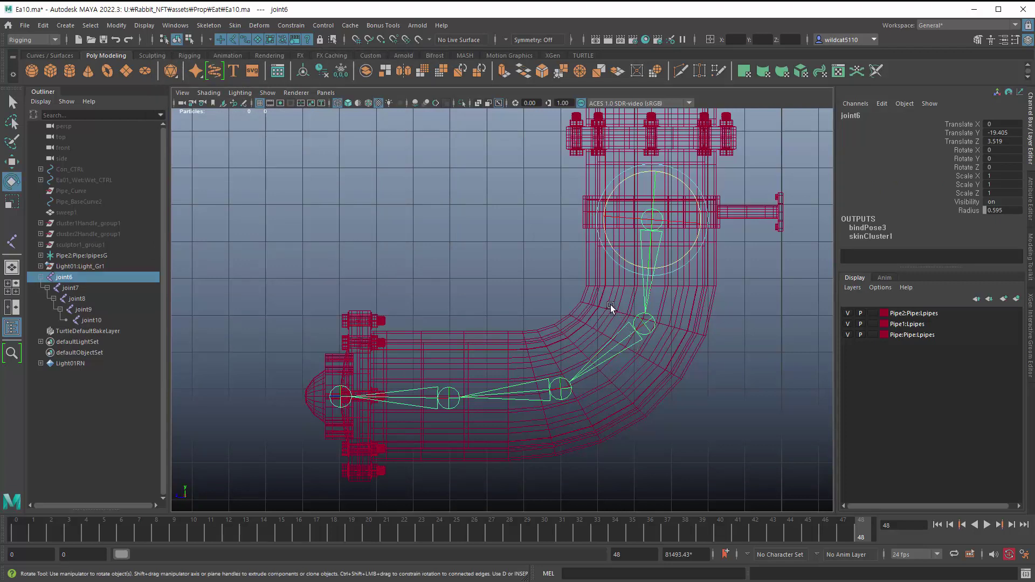
pyautogui.moveTo(609, 243); pyautogui.dragTo(571, 255)
pyautogui.hotkey('ctrl', 'z')
pyautogui.hotkey('ctrl', 'z')
pyautogui.hotkey('ctrl', 'z')
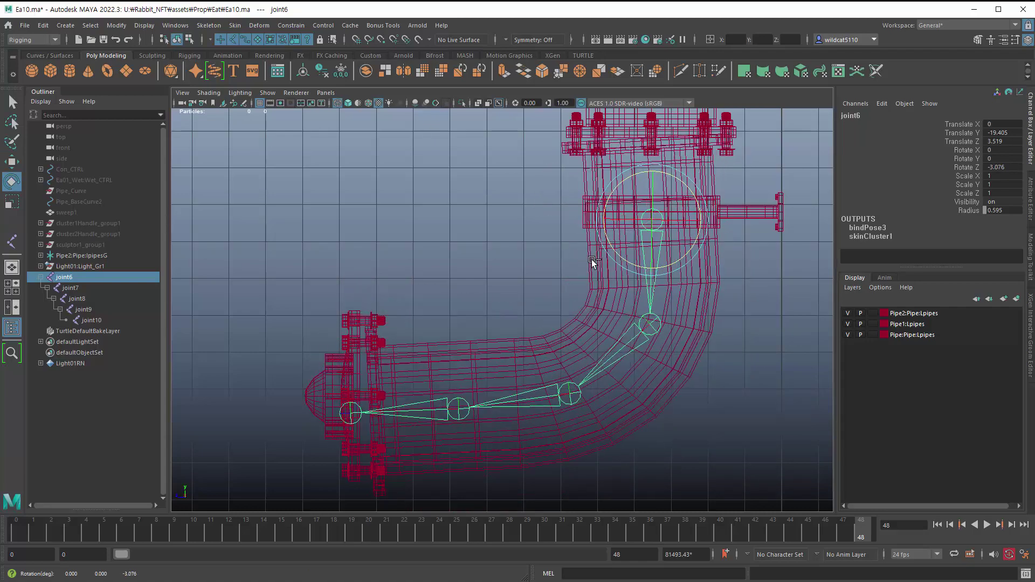
pyautogui.press('space')
pyautogui.press('space')
pyautogui.press('5')
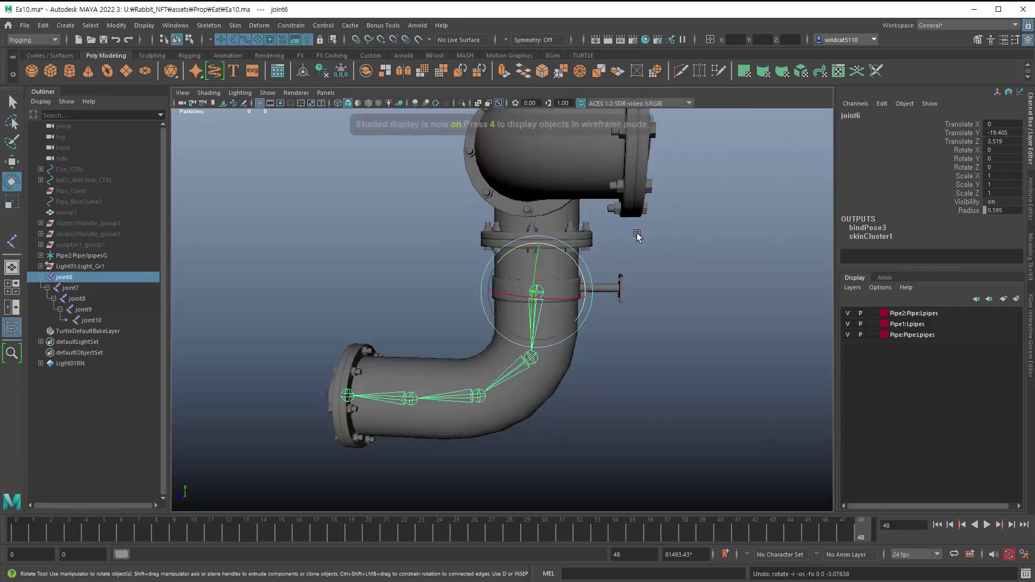
# Step: Bend the pipe at joint7 and back, then select joint8 and the pipe mesh
pyautogui.moveTo(636, 231)
pyautogui.keyDown('alt'); pyautogui.mouseDown()
pyautogui.moveTo(503, 322)
pyautogui.moveTo(496, 240)
pyautogui.moveTo(474, 281)
pyautogui.moveTo(496, 231)
pyautogui.moveTo(423, 357)
pyautogui.mouseUp(); pyautogui.keyUp('alt')
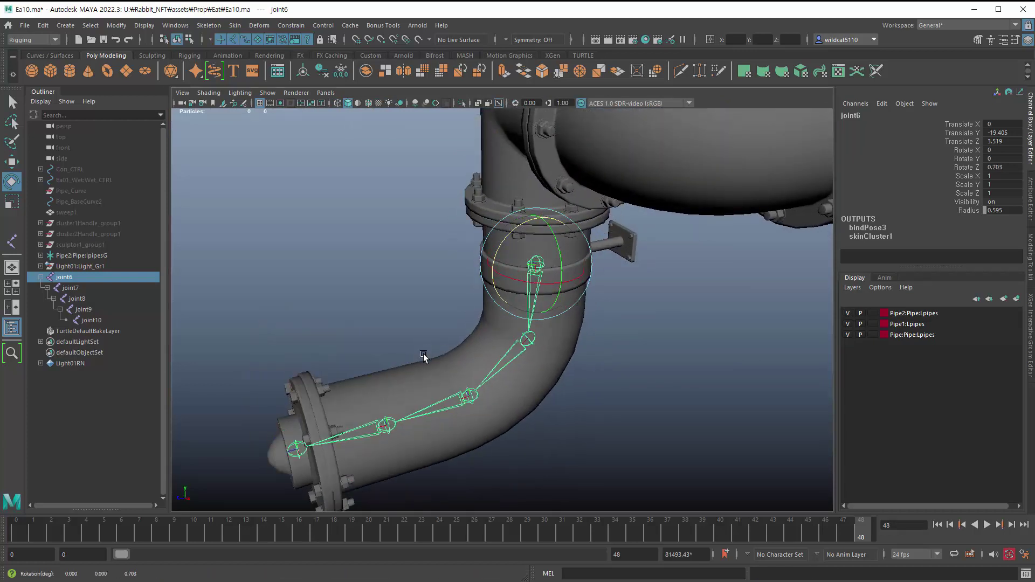
pyautogui.click(480, 364)
pyautogui.moveTo(489, 332); pyautogui.dragTo(518, 227)
pyautogui.click(445, 377)
pyautogui.click(521, 223)
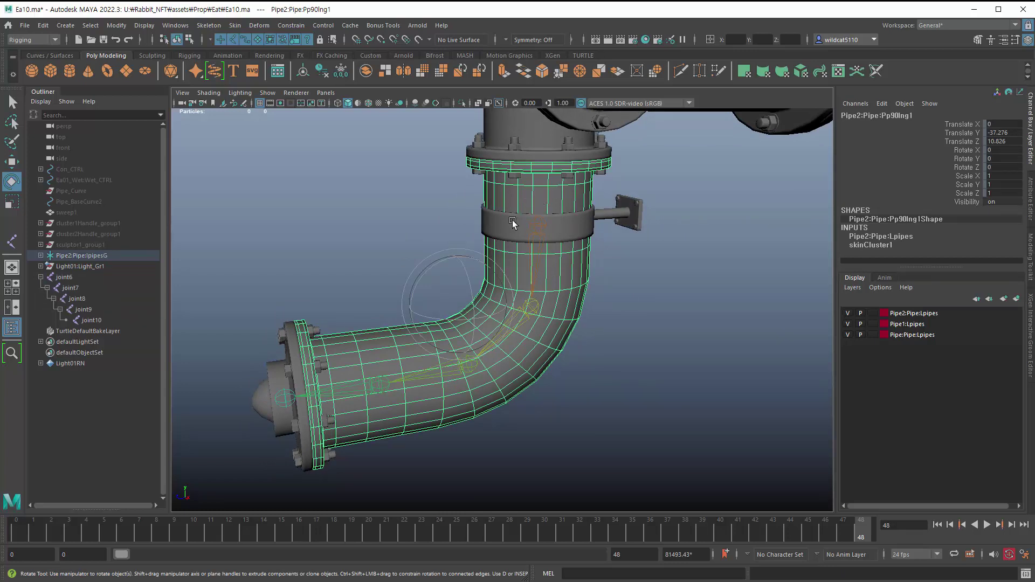
# Step: Start Paint Skin Weights on the pipe mesh and undo an accidental paint stroke
pyautogui.keyDown('alt'); pyautogui.moveTo(494, 276); pyautogui.dragTo(302, 178); pyautogui.keyUp('alt')
pyautogui.click(457, 371)
pyautogui.click(531, 374)
pyautogui.click(235, 25)
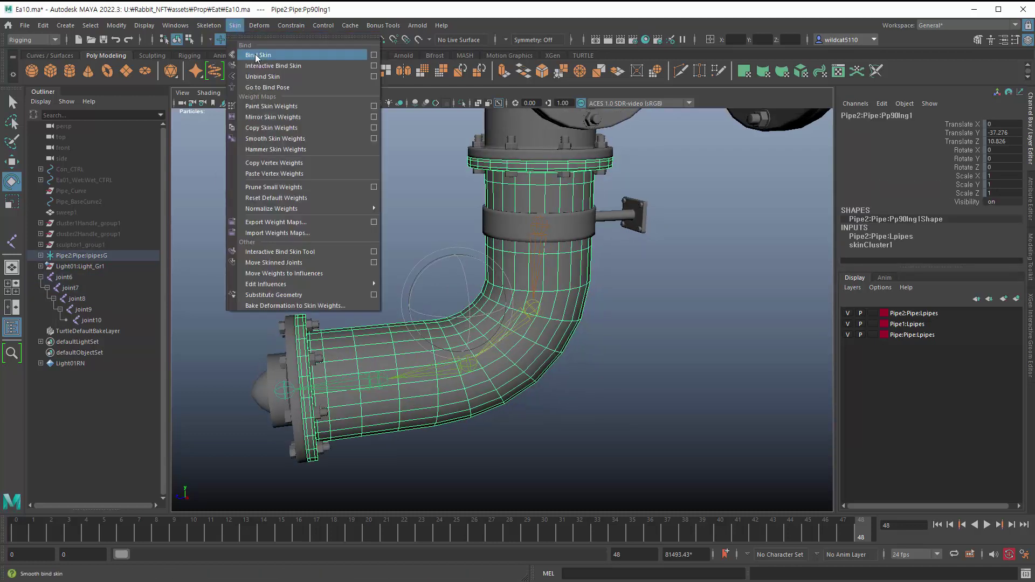
pyautogui.click(377, 105)
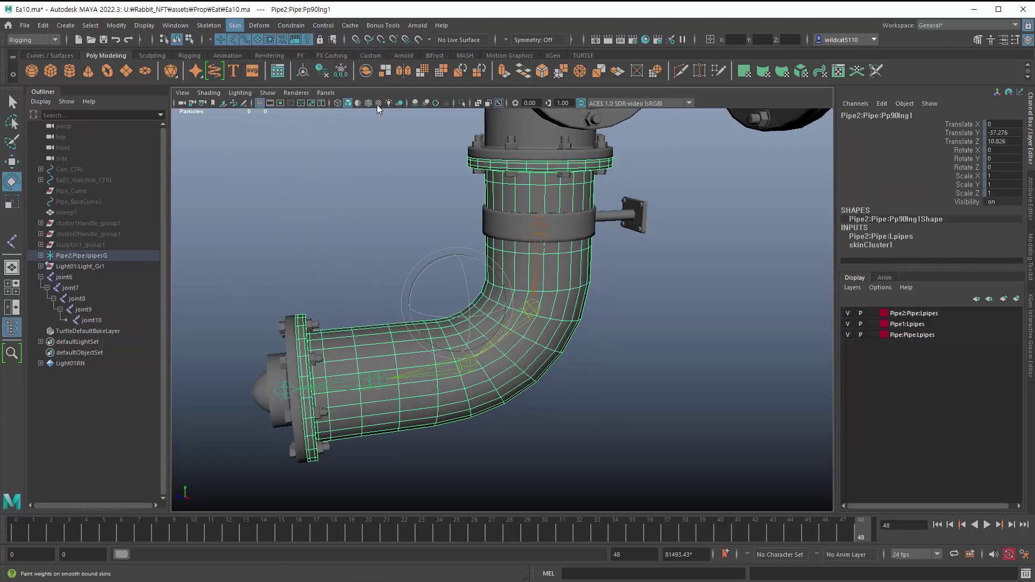
pyautogui.scroll(5, 541, 358)
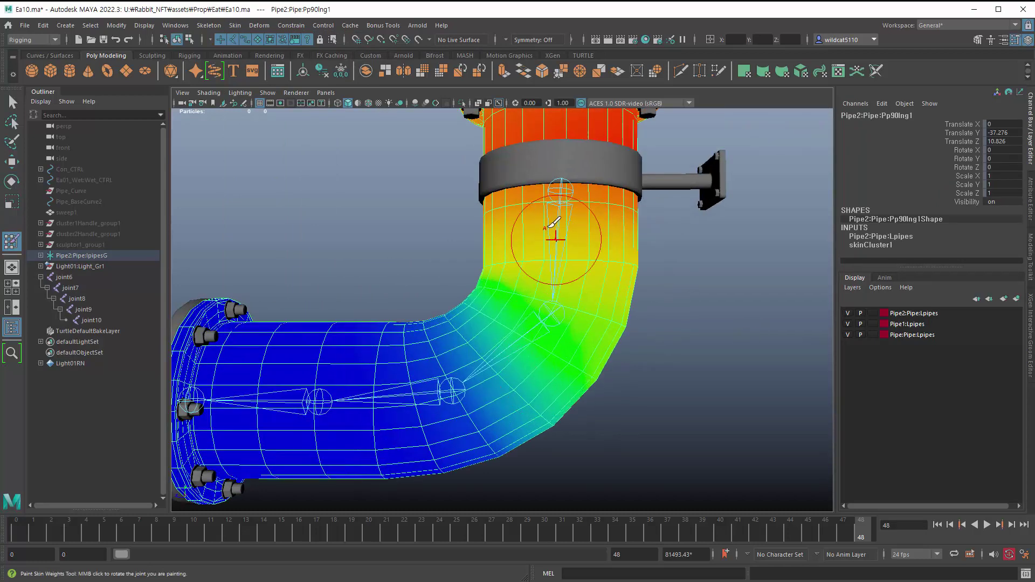
pyautogui.keyDown('alt'); pyautogui.moveTo(561, 186); pyautogui.dragTo(545, 204); pyautogui.keyUp('alt')
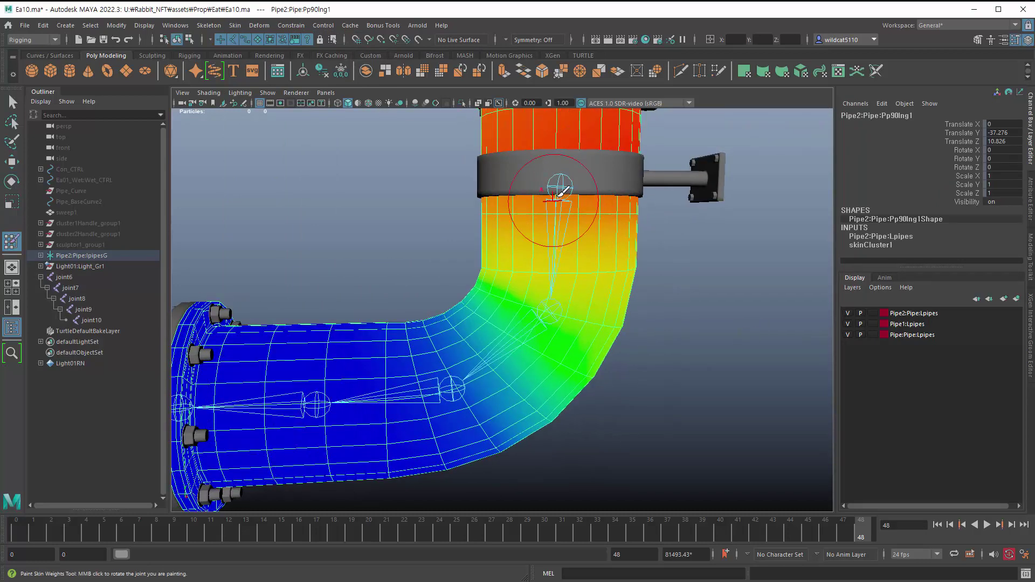
pyautogui.hotkey('ctrl', 'z')
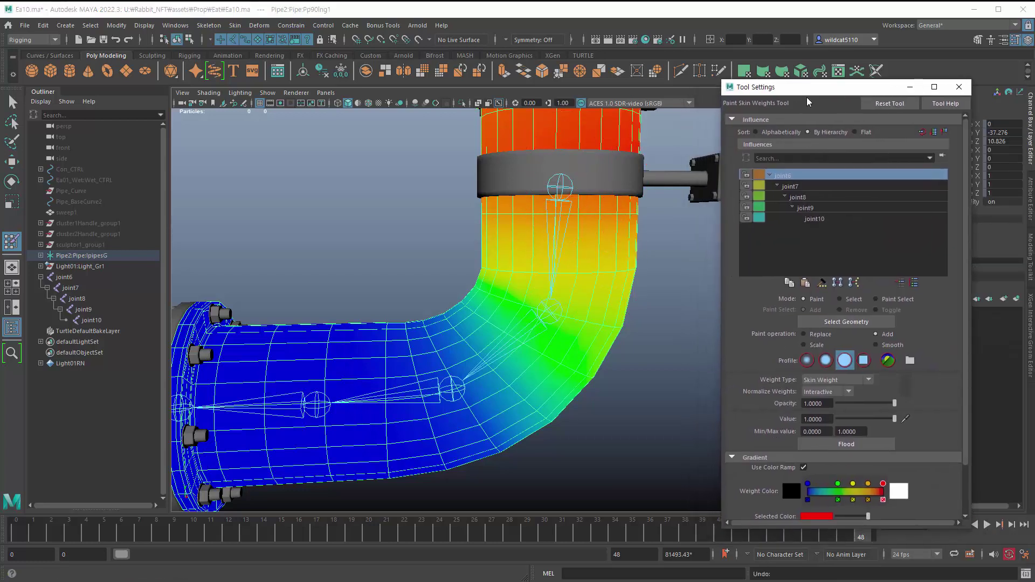
# Step: Review joint7, joint8 and joint10 weights, then exit painting and marquee-select joint8
pyautogui.click(804, 186)
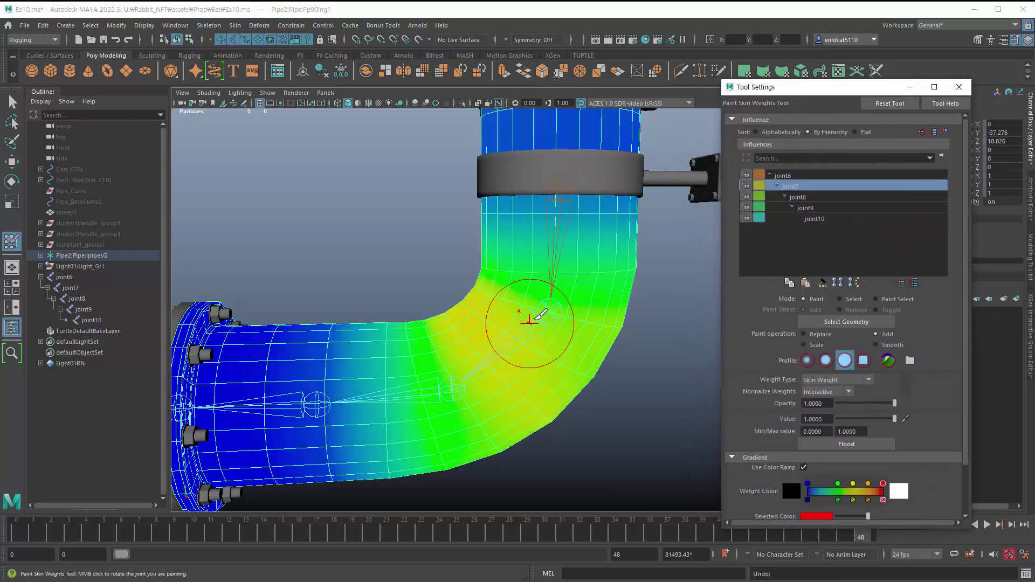
pyautogui.click(813, 198)
pyautogui.click(810, 219)
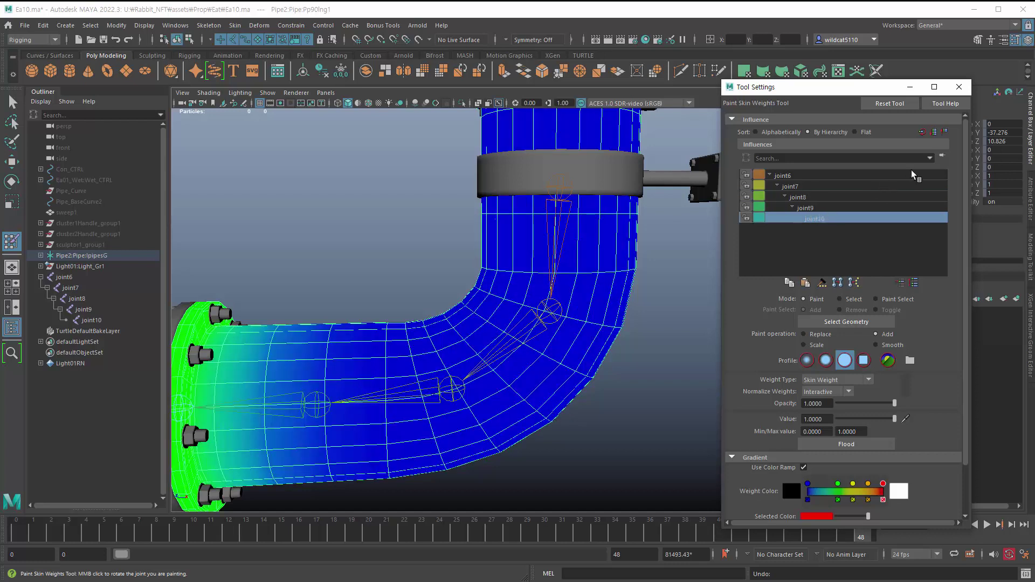
pyautogui.click(959, 87)
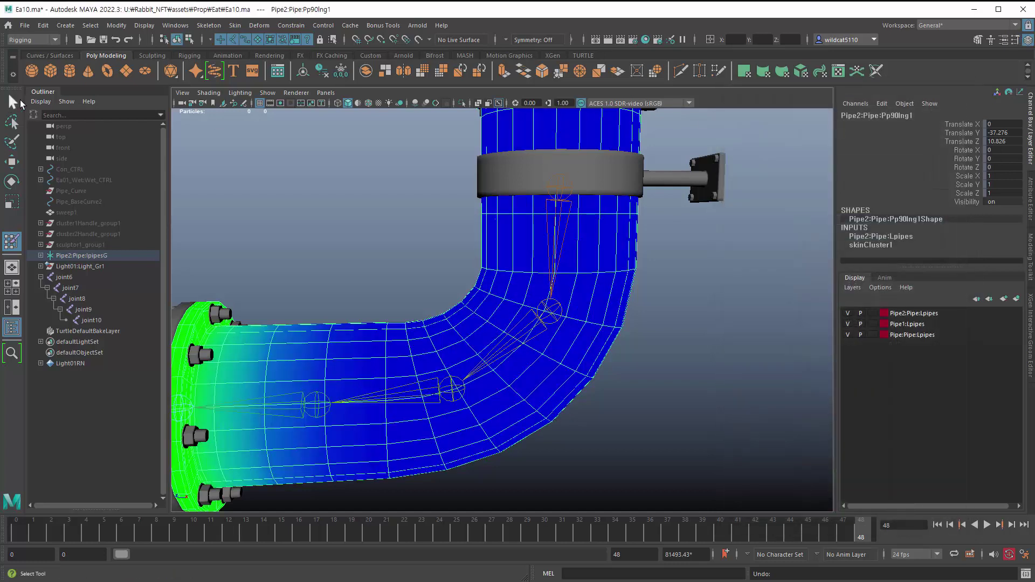
pyautogui.click(13, 103)
pyautogui.moveTo(389, 358); pyautogui.dragTo(419, 448)
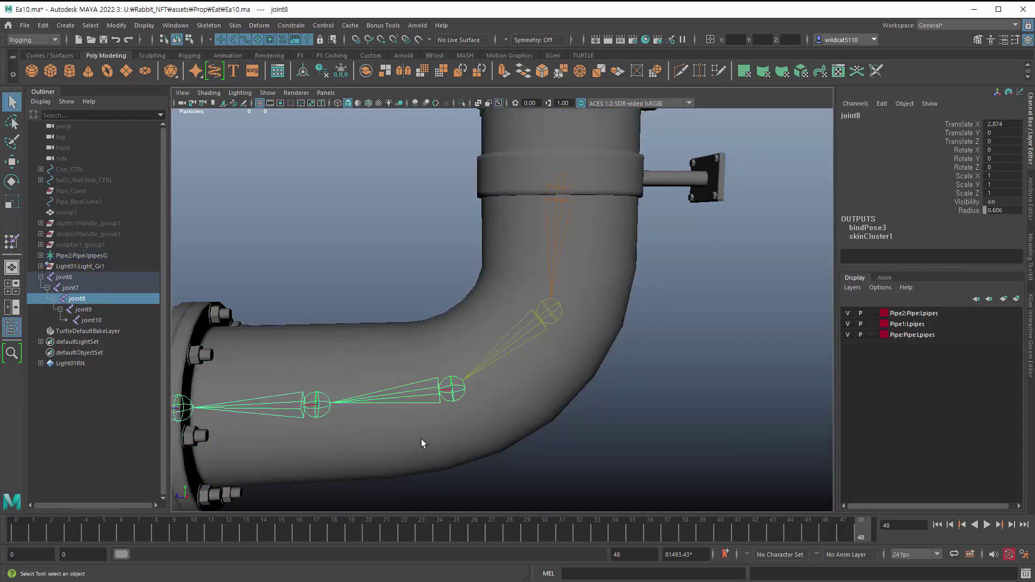
pyautogui.press('e')
pyautogui.moveTo(402, 368); pyautogui.dragTo(404, 339)
pyautogui.hotkey('ctrl', 'z')
pyautogui.scroll(-5, 401, 396)
pyautogui.click(400, 303)
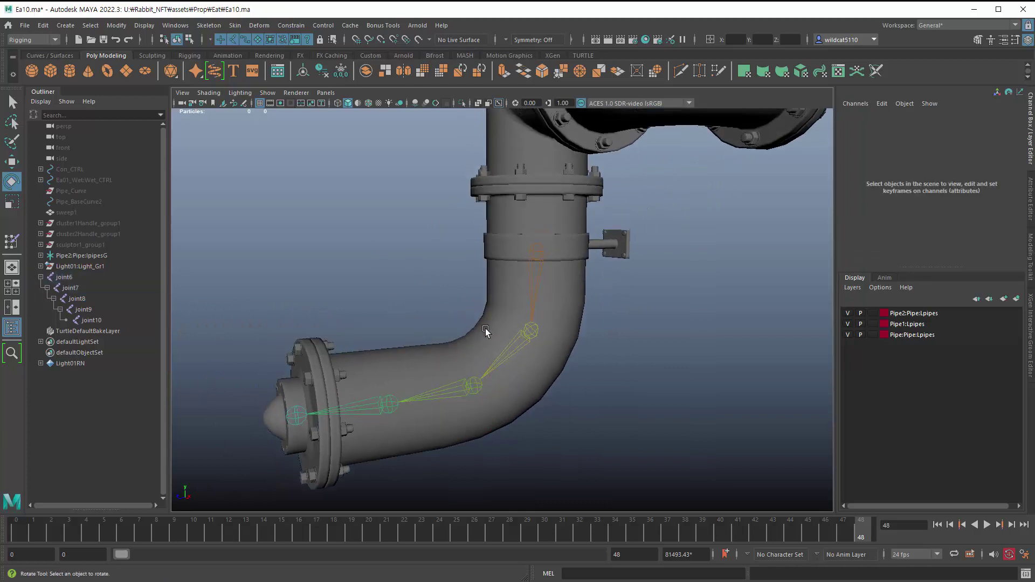
pyautogui.click(519, 355)
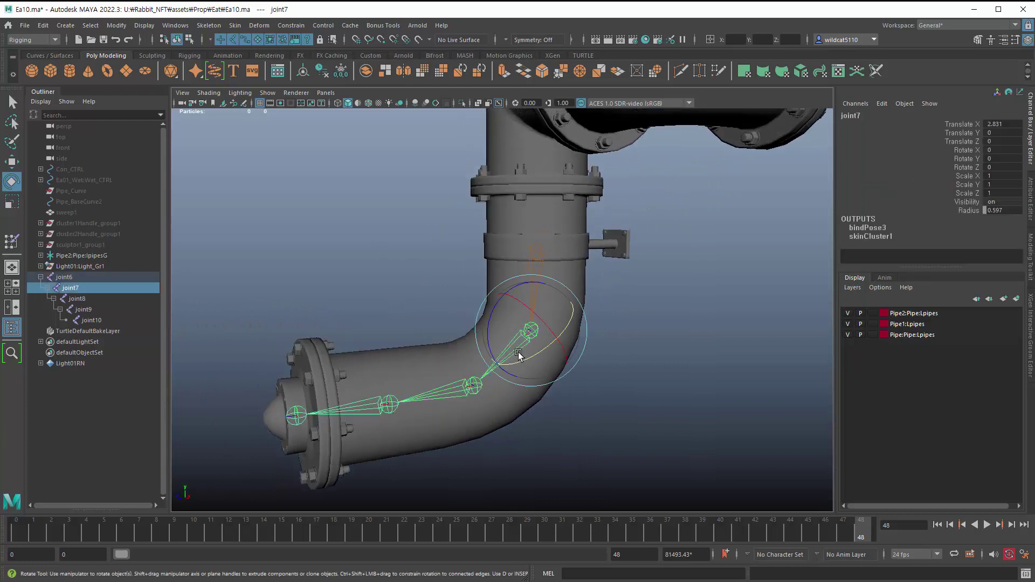
pyautogui.click(361, 280)
pyautogui.keyDown('alt'); pyautogui.moveTo(476, 411); pyautogui.dragTo(493, 362); pyautogui.keyUp('alt')
pyautogui.click(546, 296)
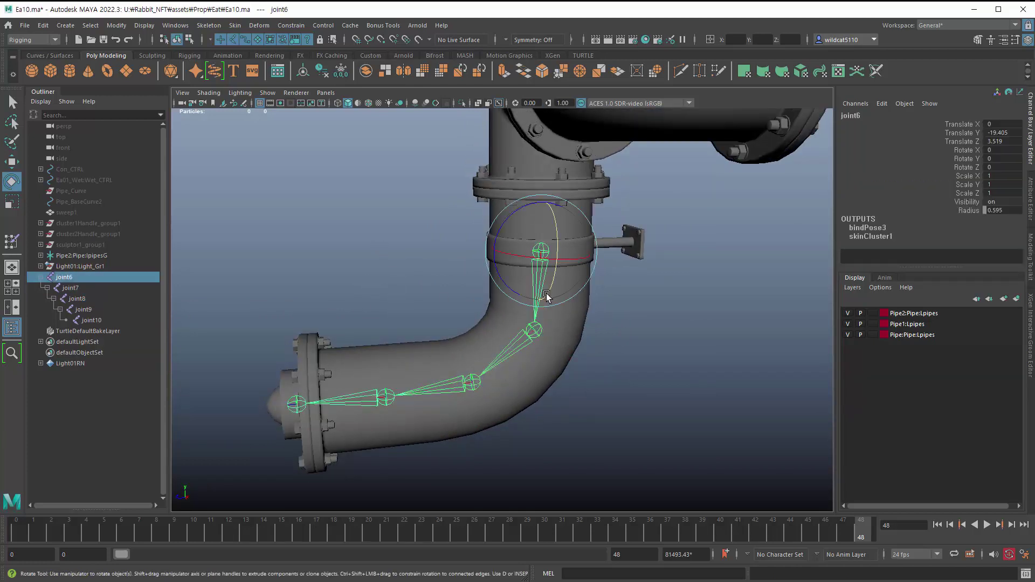